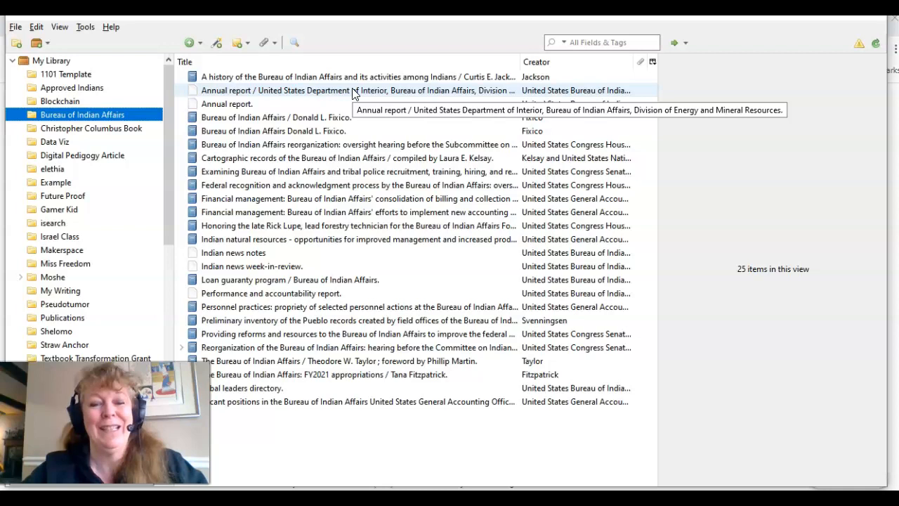
- Switch to the Chrome browser and open Google Drive at drive.google.com
left_click(360, 498)
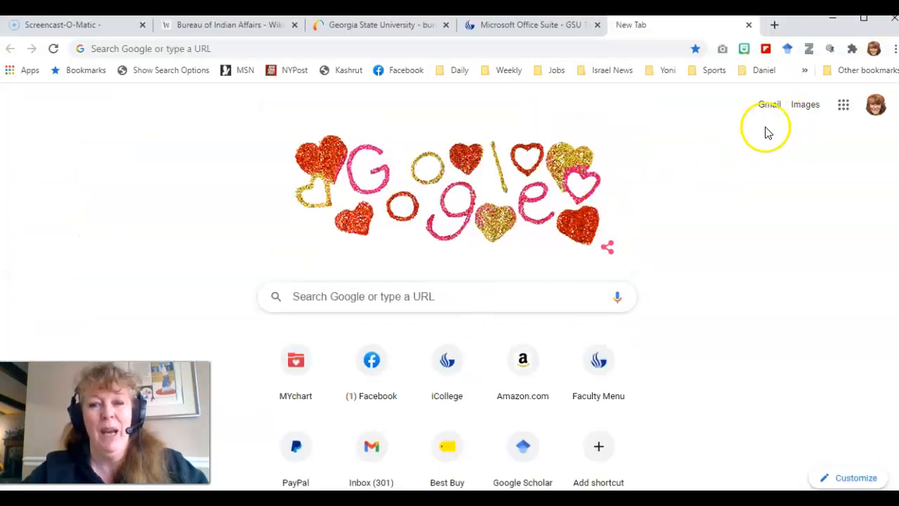
left_click(339, 46)
type("drive.goog")
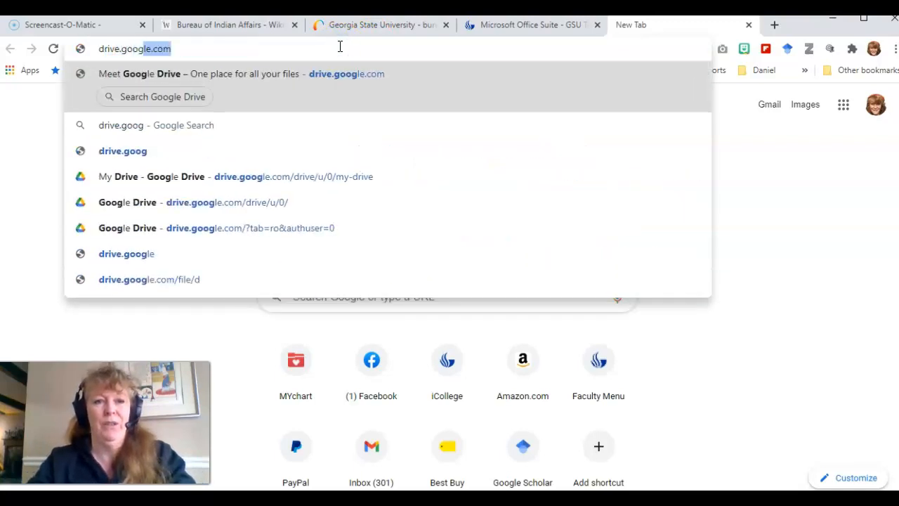
type("le.com")
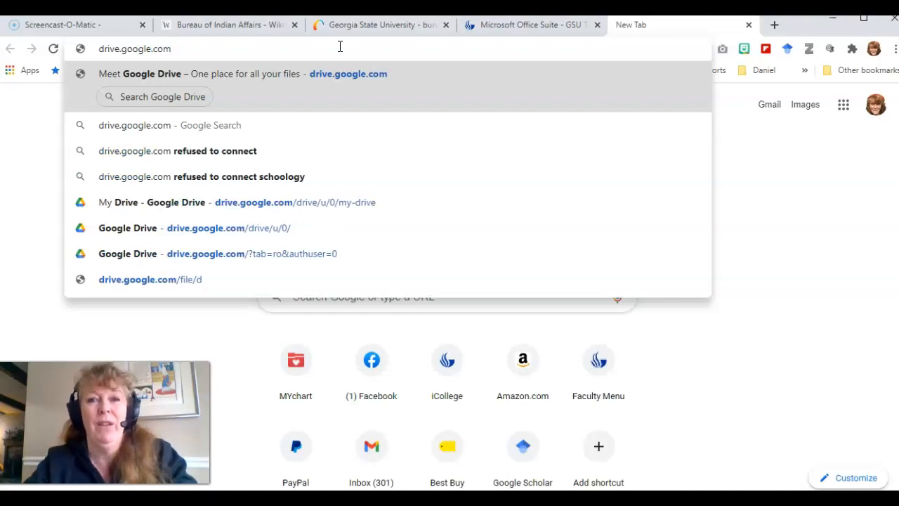
key("Return")
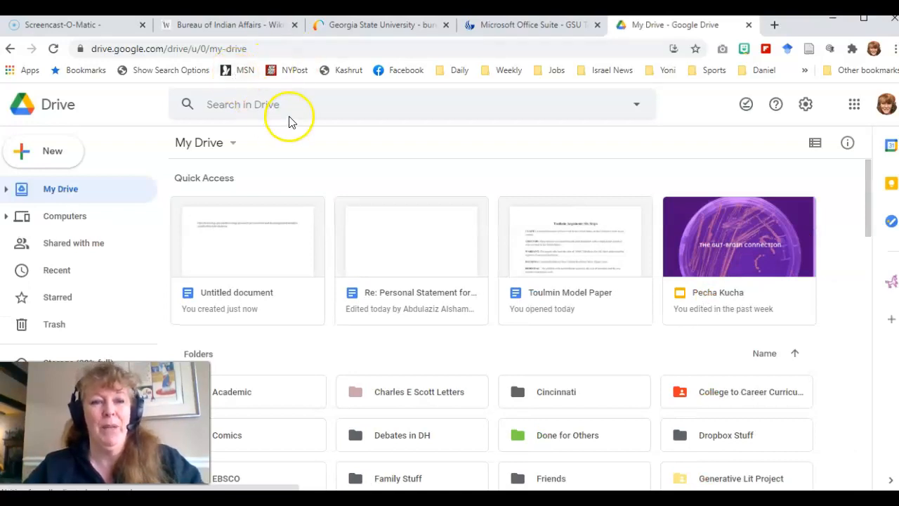
- Create a new blank Google Docs document from Drive and place the cursor in its body
left_click(66, 153)
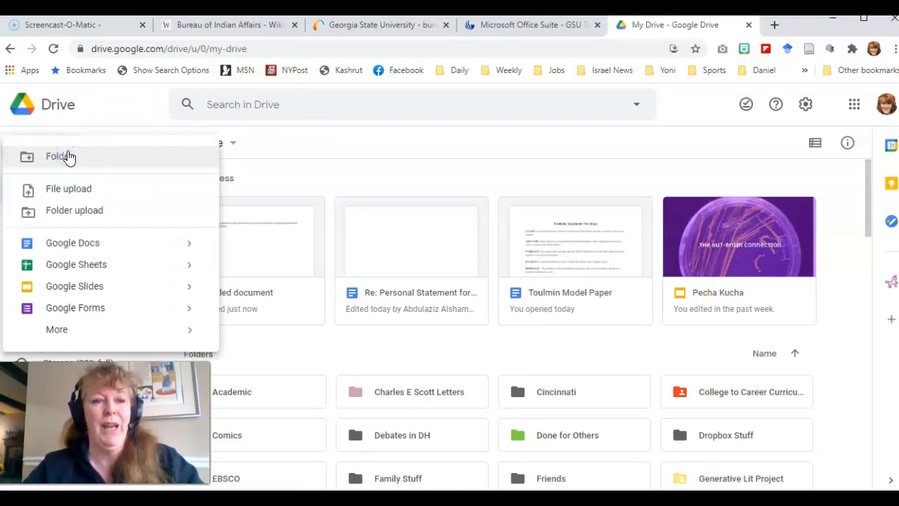
left_click(70, 244)
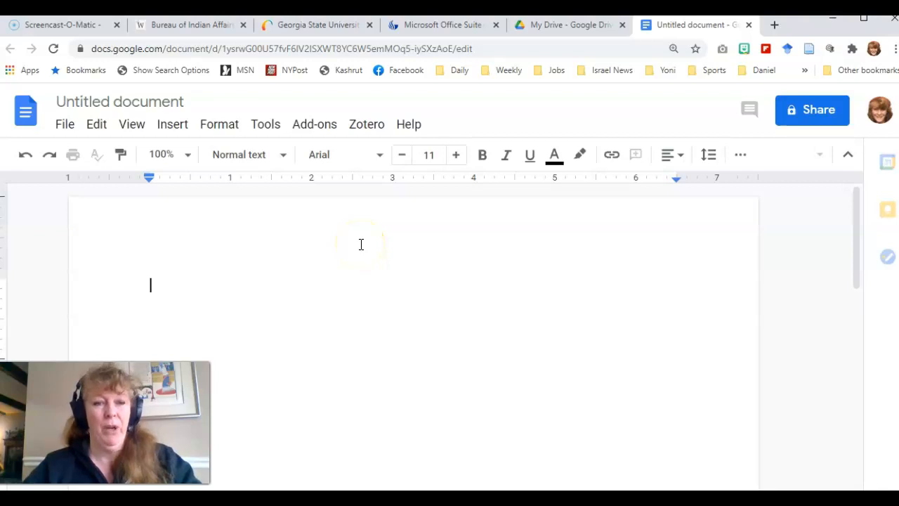
left_click(232, 235)
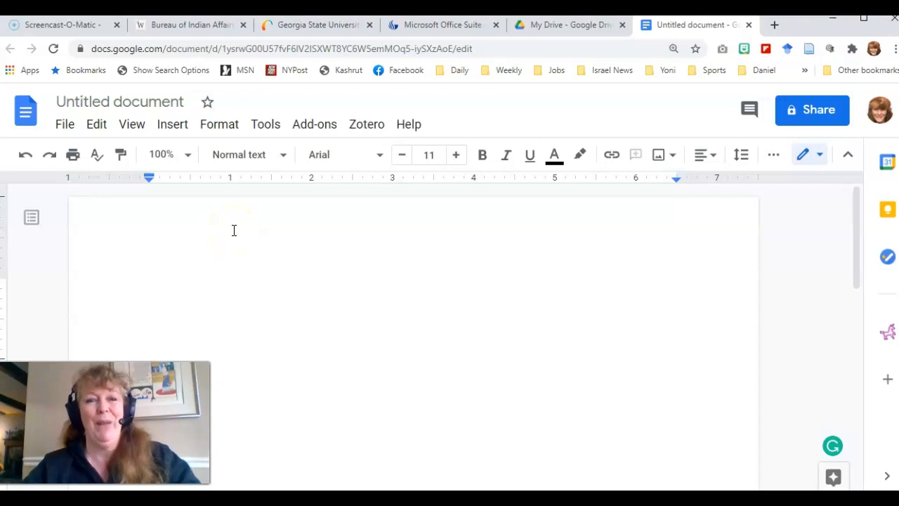
- Copy the highlighted introductory paragraphs of the Bureau of Indian Affairs article on Wikiwand
left_click(208, 26)
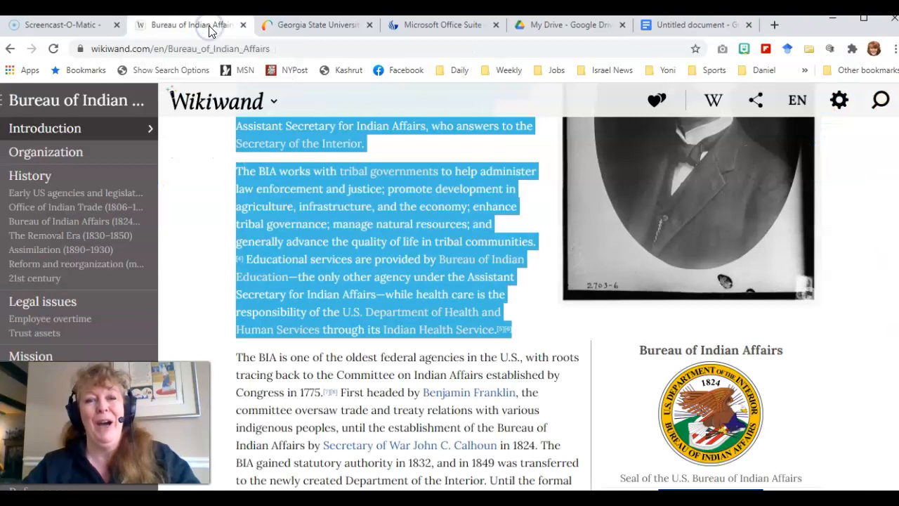
left_click(213, 164)
scroll(194, 187, "up", 3)
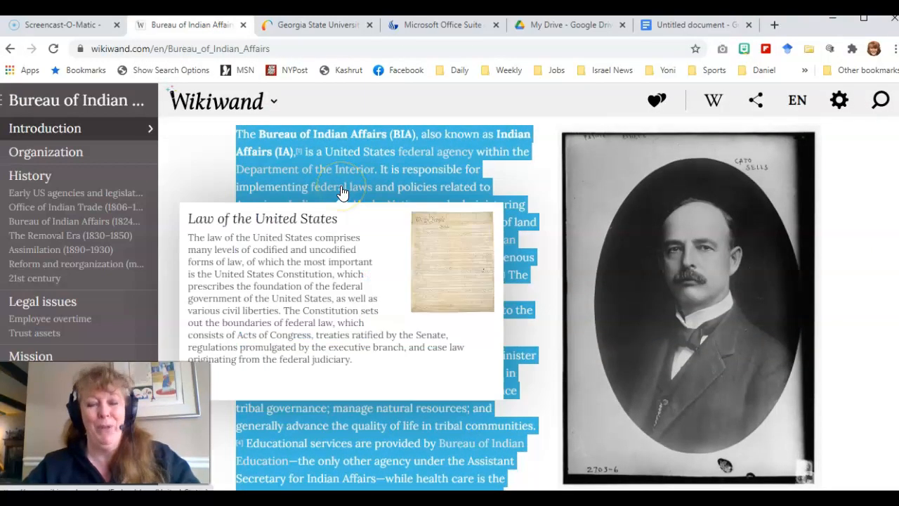
right_click(341, 188)
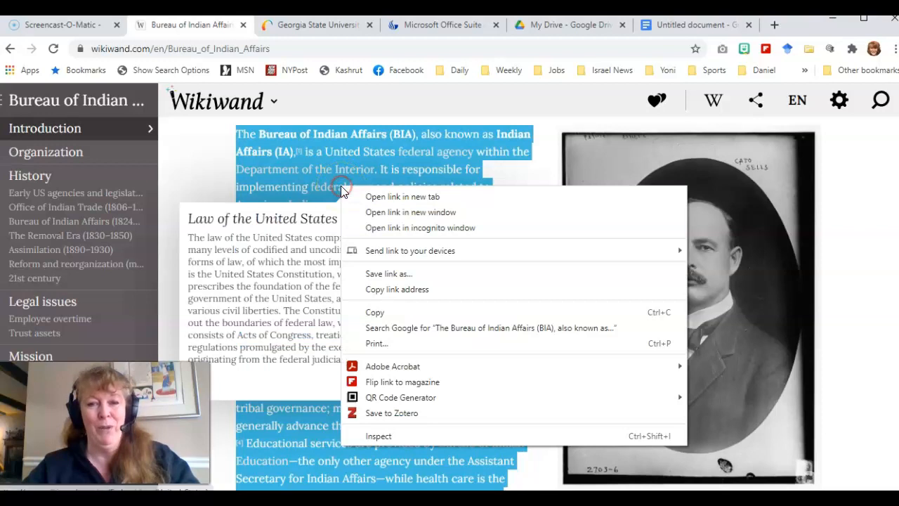
left_click(385, 315)
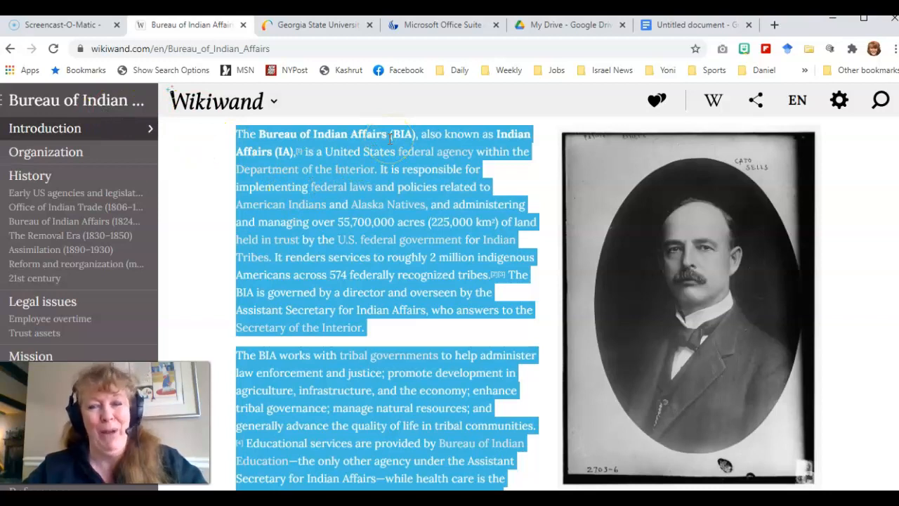
- Paste the copied Bureau of Indian Affairs paragraphs into the blank Google Docs document
left_click(688, 24)
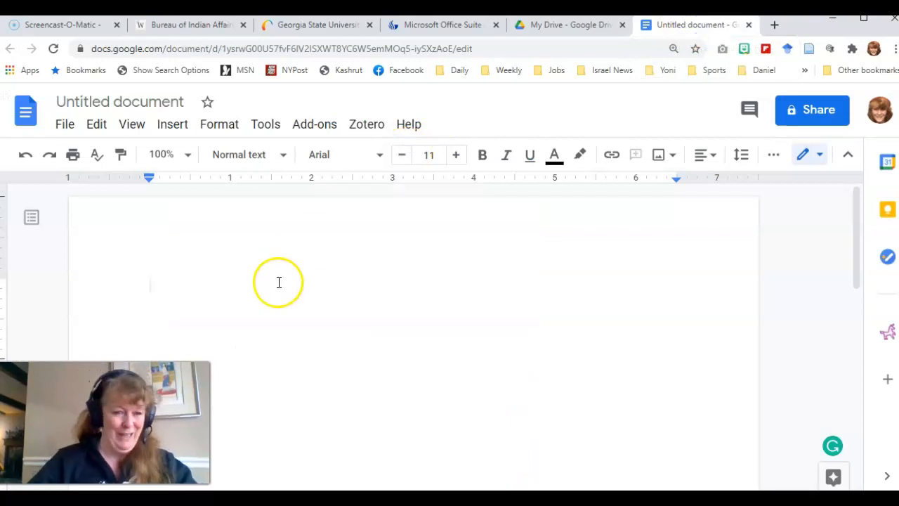
key("ctrl+v")
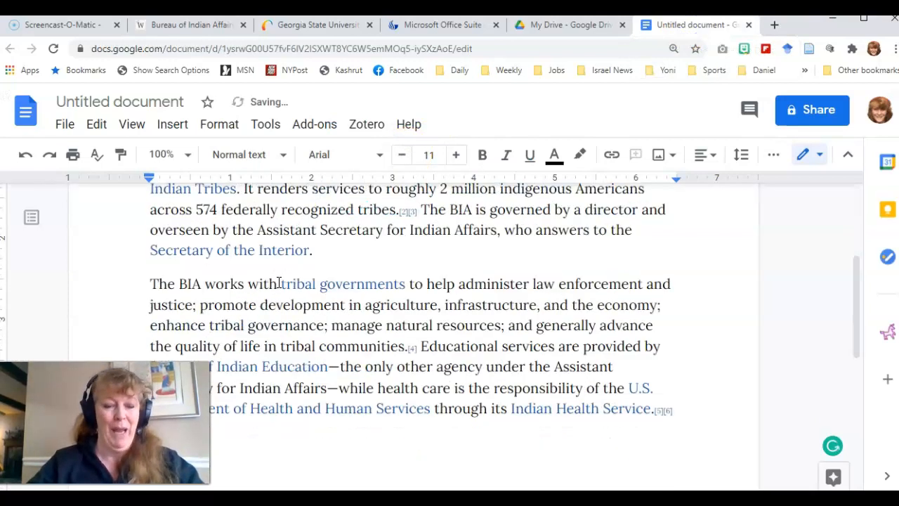
scroll(279, 283, "up", 5)
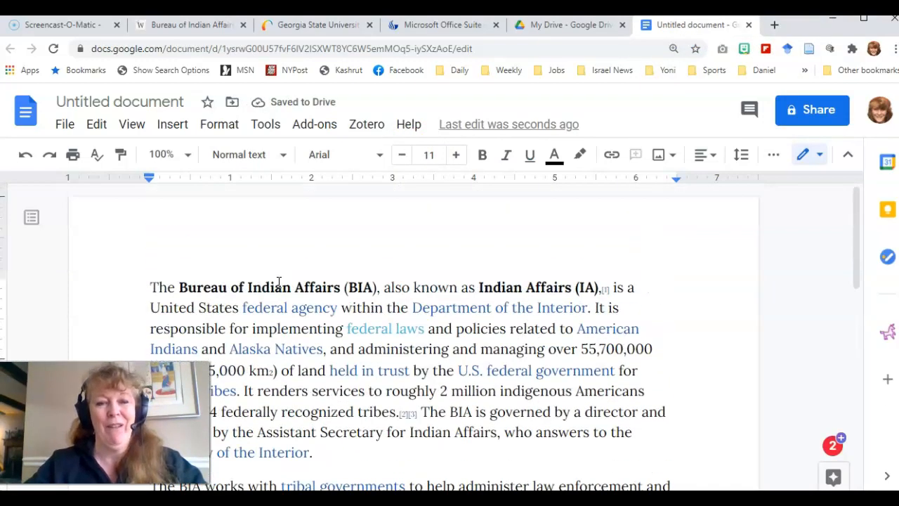
- Set all the pasted text to double line spacing and remove the space after each paragraph
mouse_move(151, 287)
left_mouse_down()
mouse_move(373, 339)
mouse_move(456, 387)
mouse_move(517, 483)
mouse_move(527, 484)
mouse_move(545, 454)
mouse_move(684, 429)
left_mouse_up()
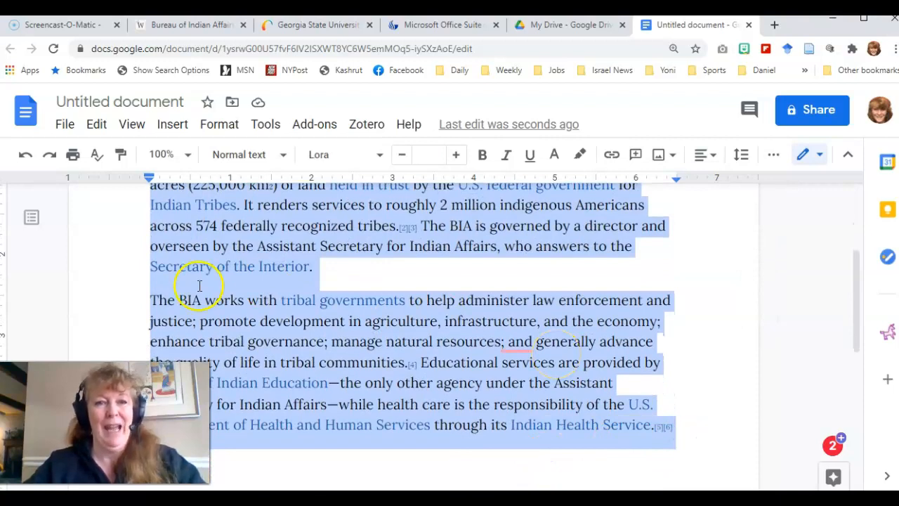
left_click(214, 134)
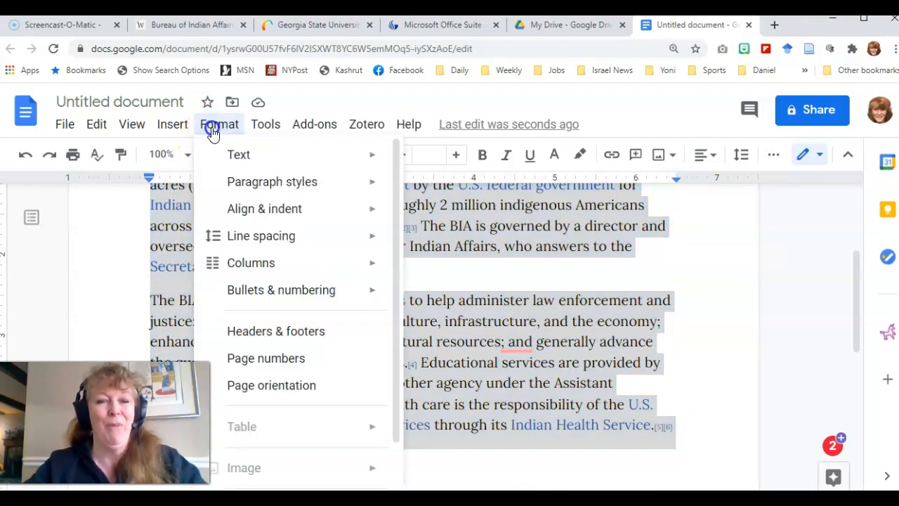
mouse_move(261, 247)
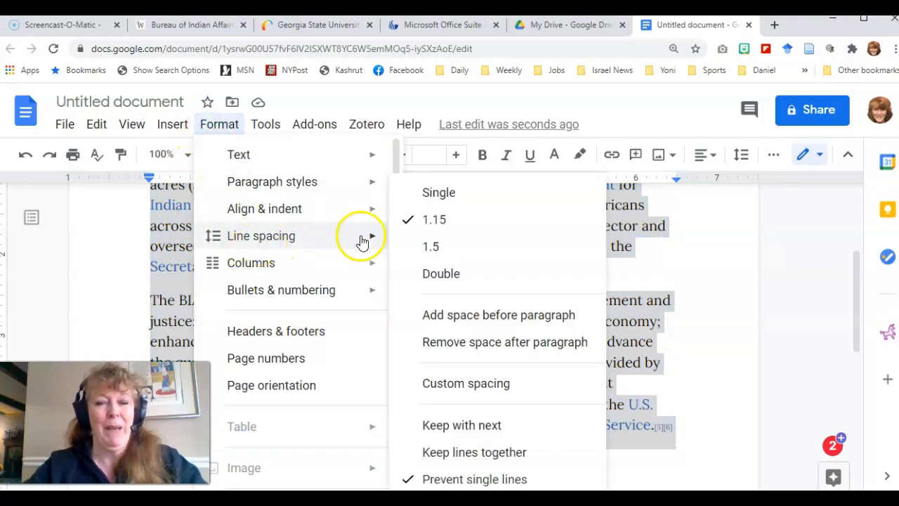
left_click(441, 273)
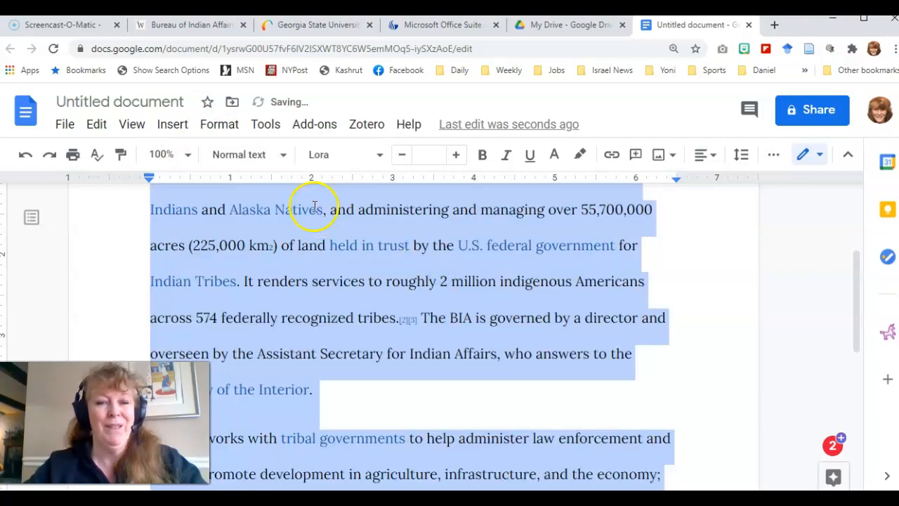
left_click(225, 132)
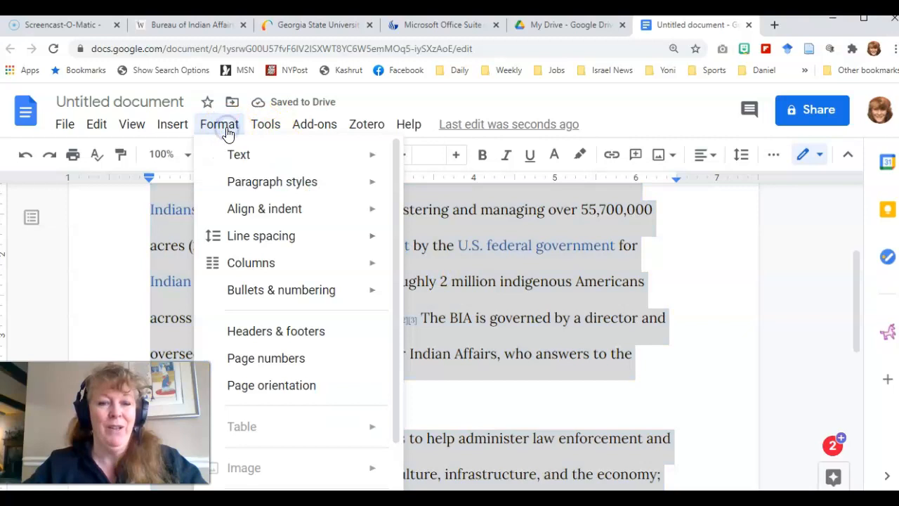
mouse_move(285, 246)
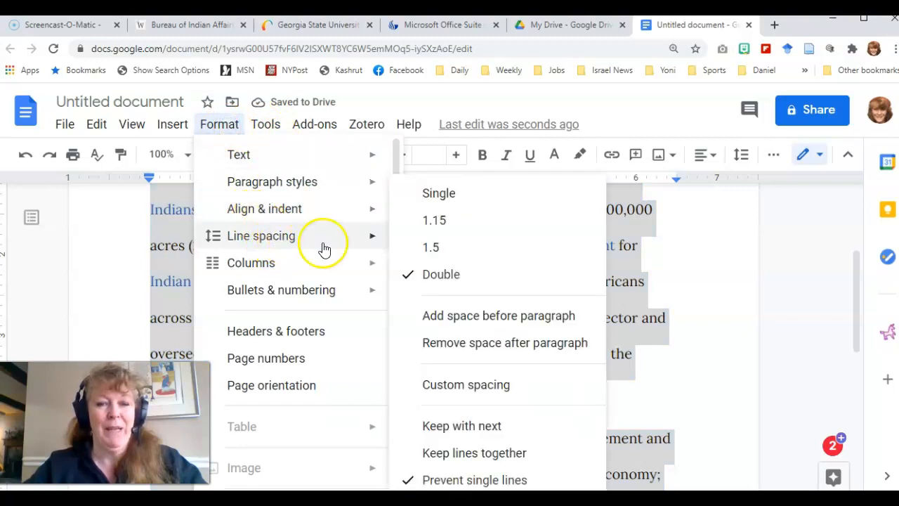
left_click(461, 348)
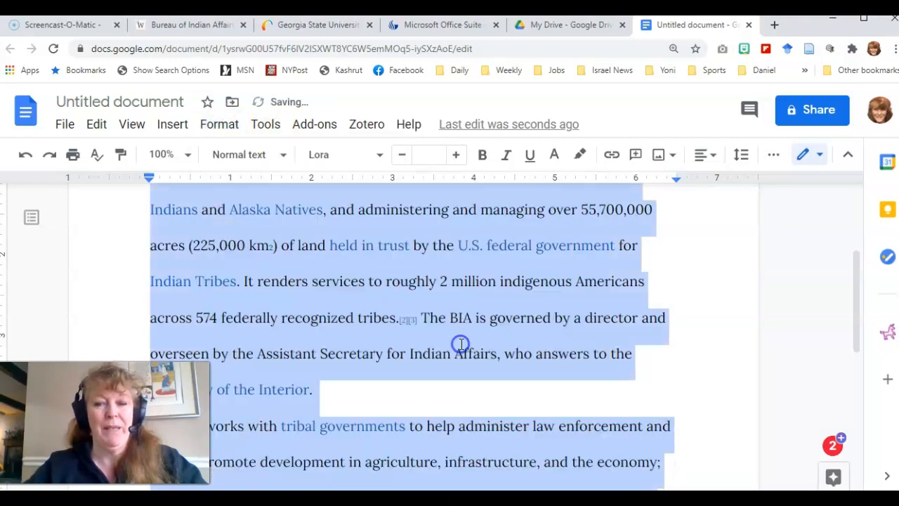
- Apply a first-line special indent of 0.5 inches to the selected paragraphs
left_click(239, 156)
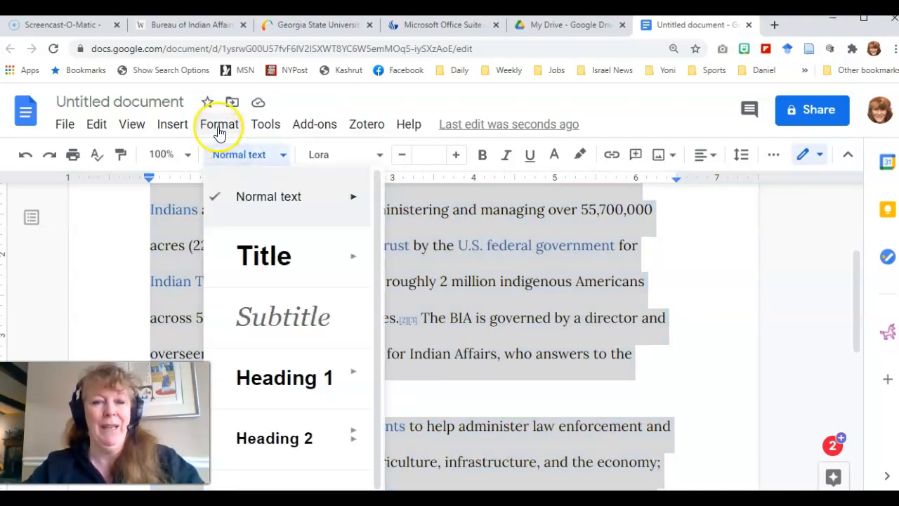
left_click(219, 127)
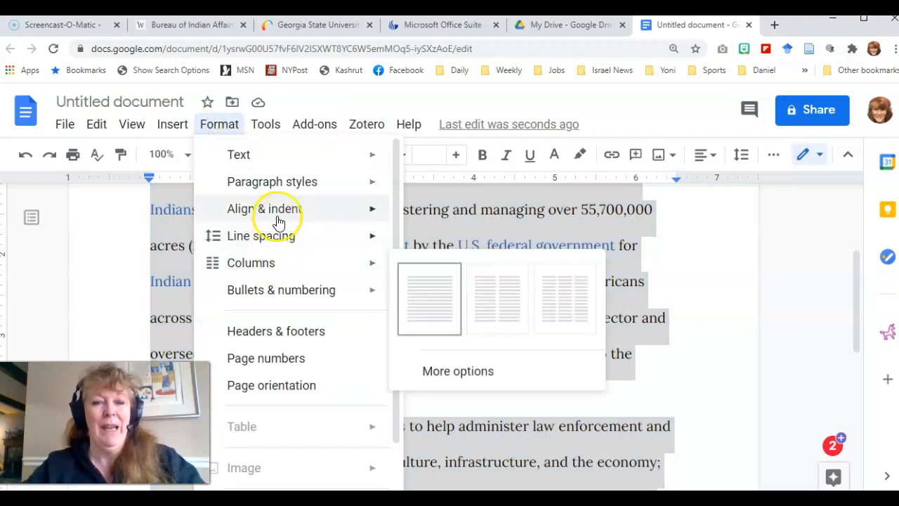
mouse_move(280, 209)
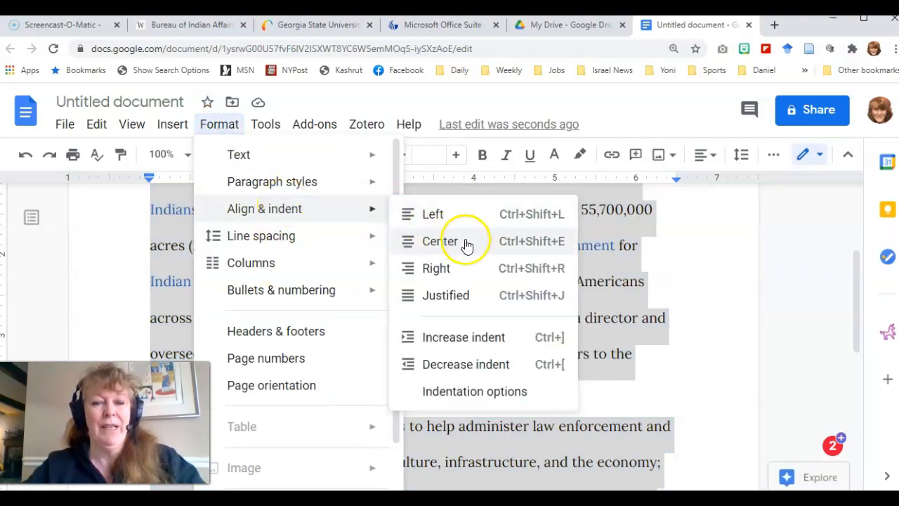
left_click(474, 387)
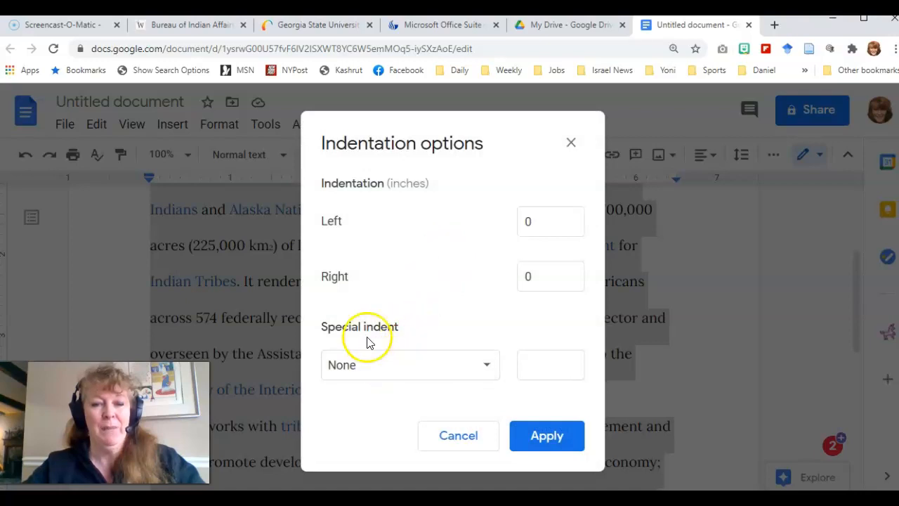
left_click(433, 372)
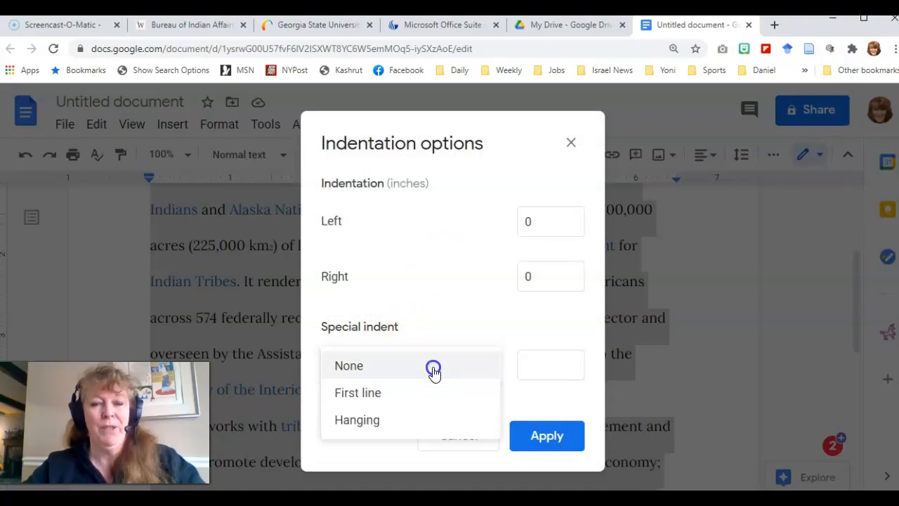
left_click(389, 395)
left_click(547, 436)
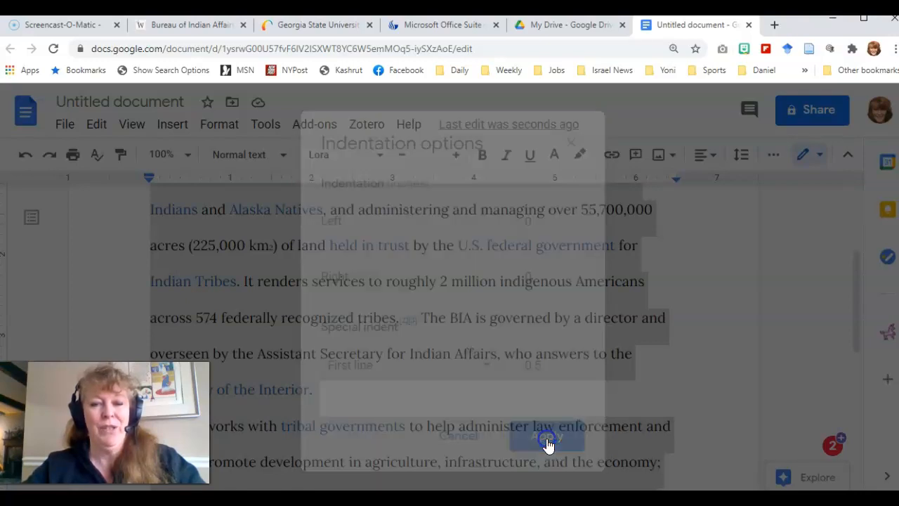
scroll(508, 333, "down", 4)
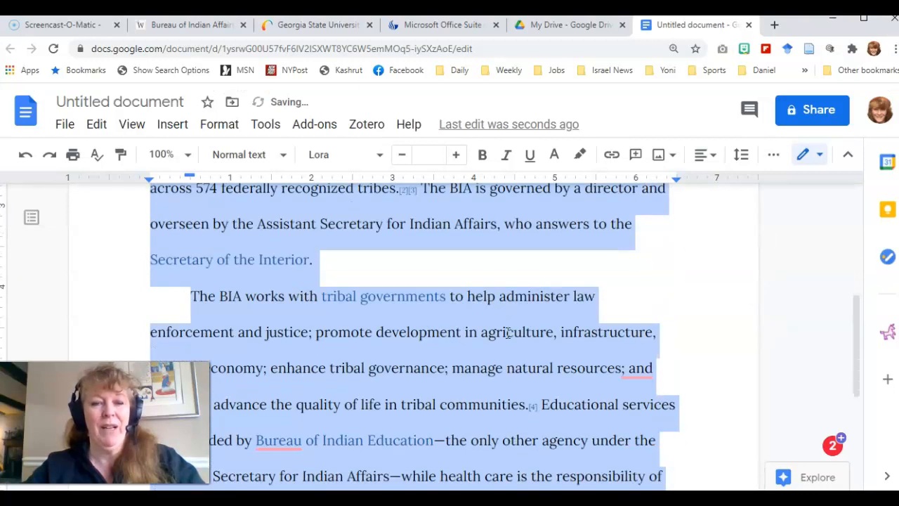
- Add a space before the period following "Department of the Interior" in the opening sentence
scroll(507, 334, "up", 3)
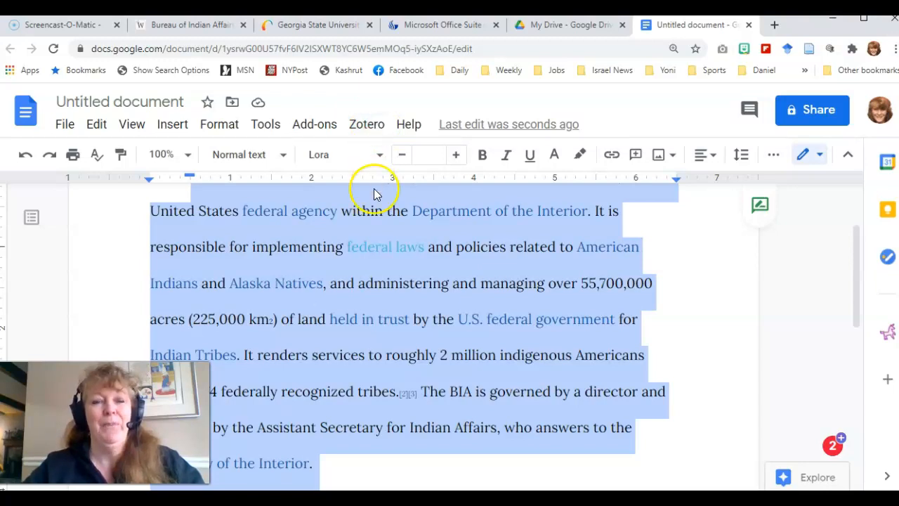
scroll(374, 195, "up", 1)
scroll(374, 194, "down", 1)
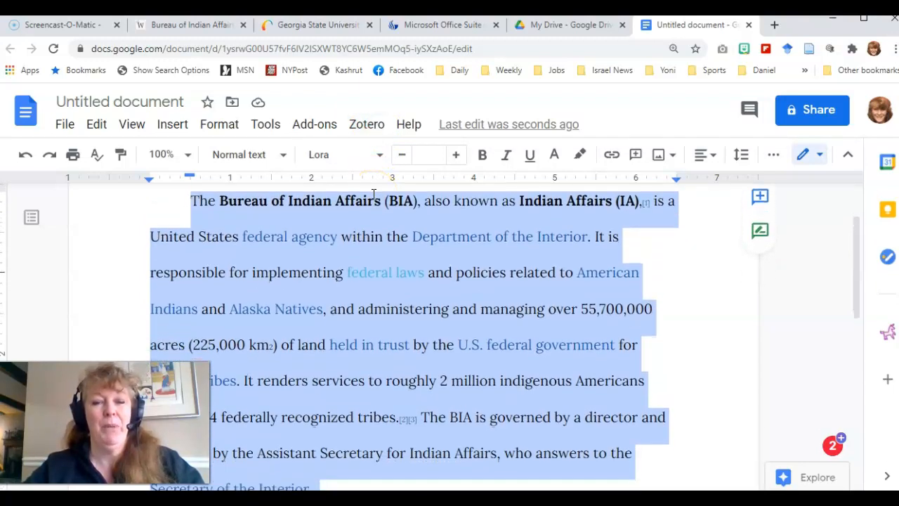
scroll(373, 194, "up", 1)
left_click(160, 223)
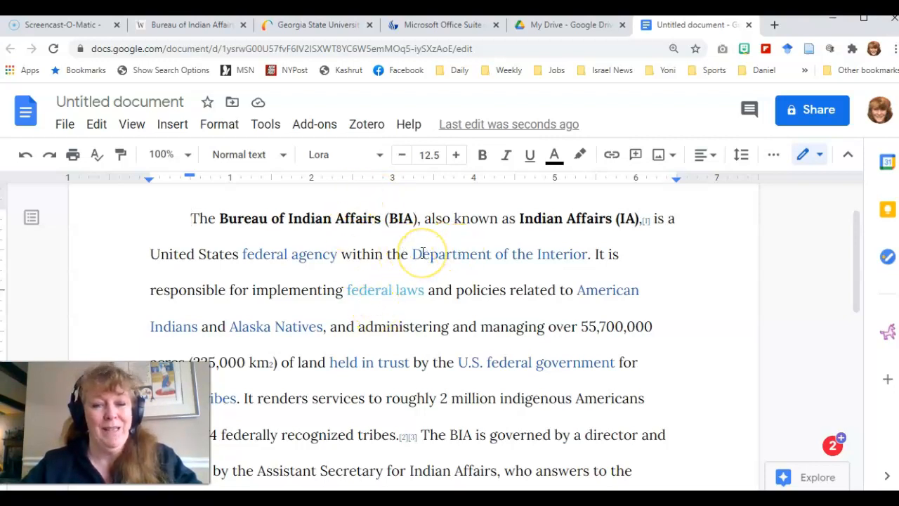
scroll(423, 252, "down", 1)
scroll(423, 253, "up", 1)
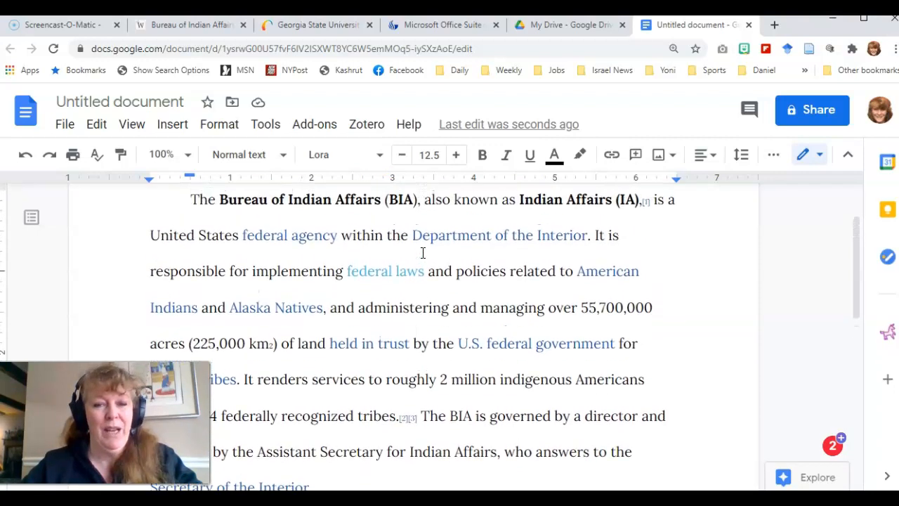
left_click(587, 249)
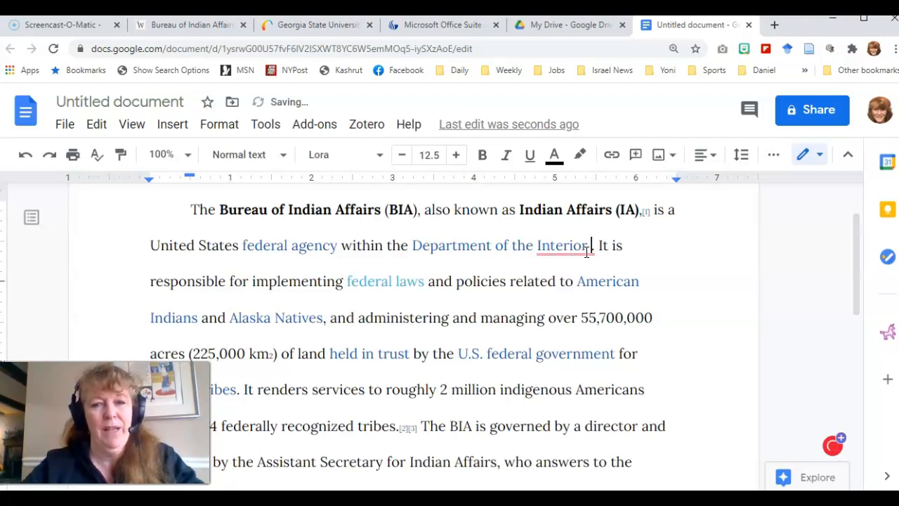
- Start a Zotero citation there, authorize it with the first listed Google account, and set the style to Modern Language Association 8th edition
left_click(370, 133)
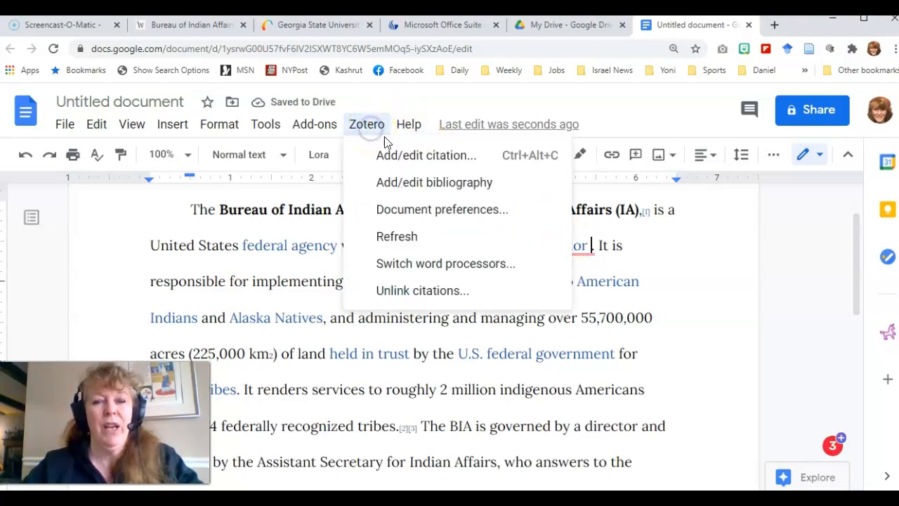
left_click(400, 162)
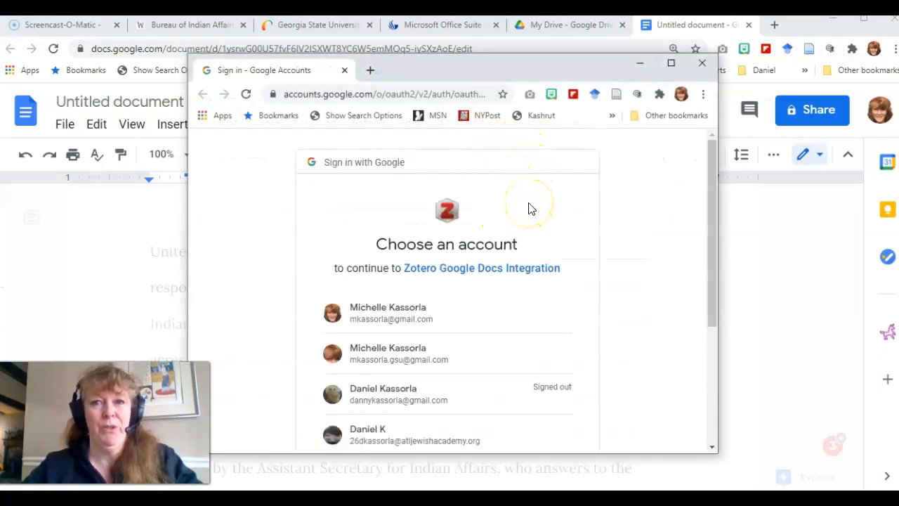
left_click(416, 316)
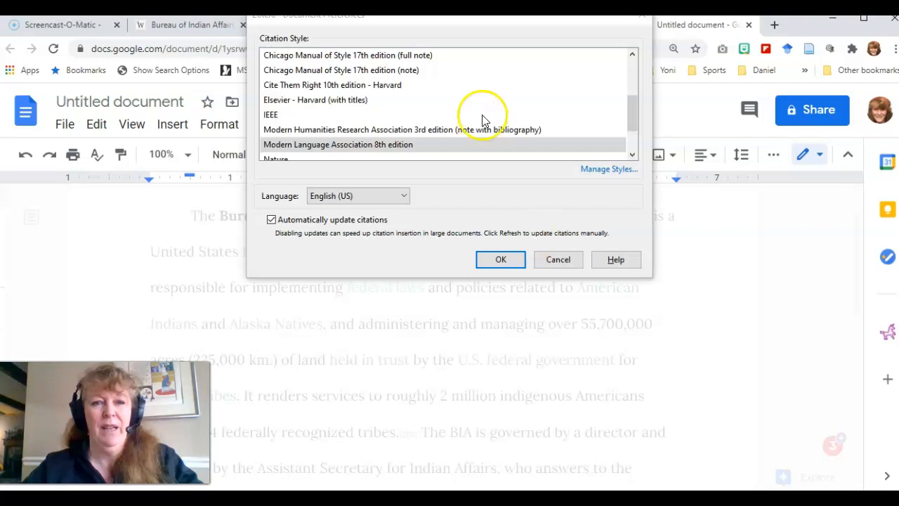
left_click(359, 147)
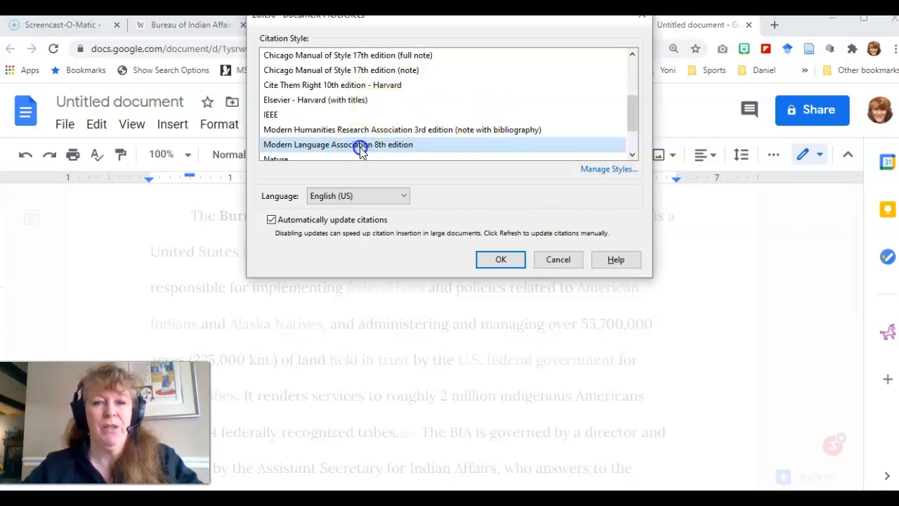
left_click(501, 260)
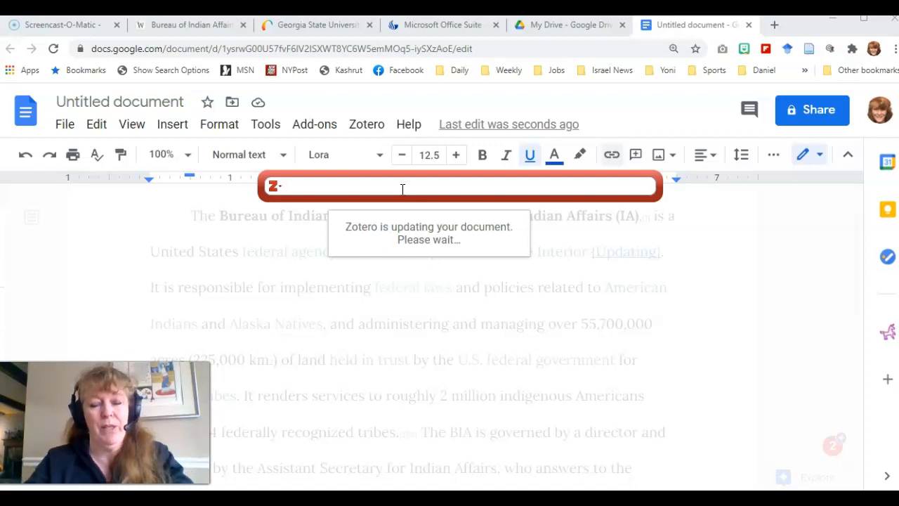
- Search the Zotero library for "bureau of indian affairs" and choose "Cartographic records of the Bureau of Indian Affairs" as the source
type("bue")
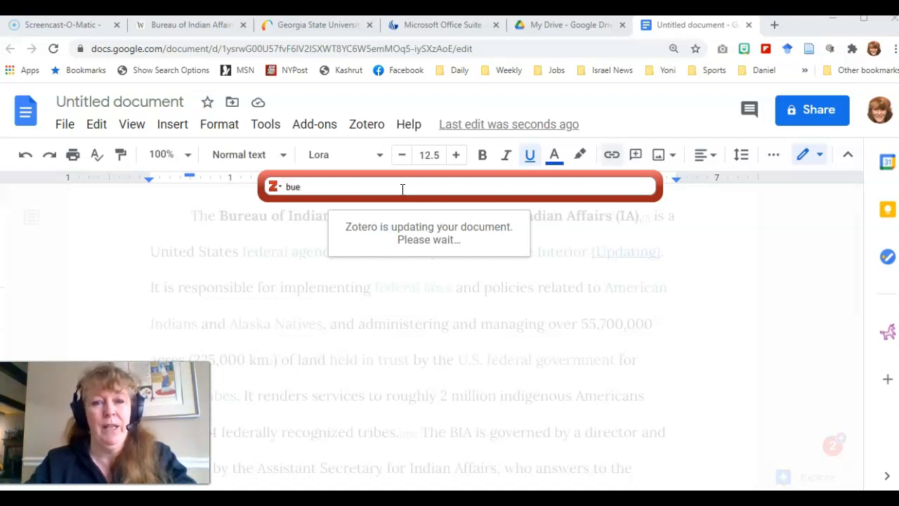
key("BackSpace")
type("reau of indian affairs")
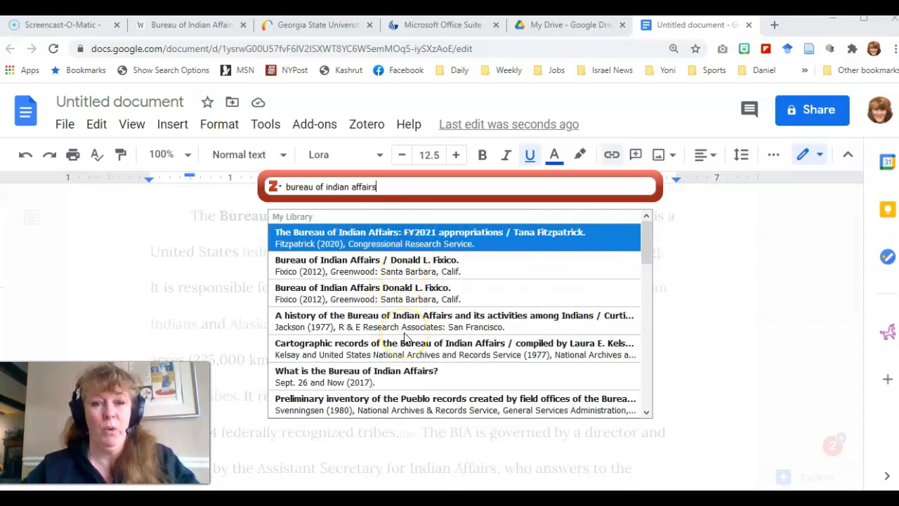
scroll(405, 339, "down", 1)
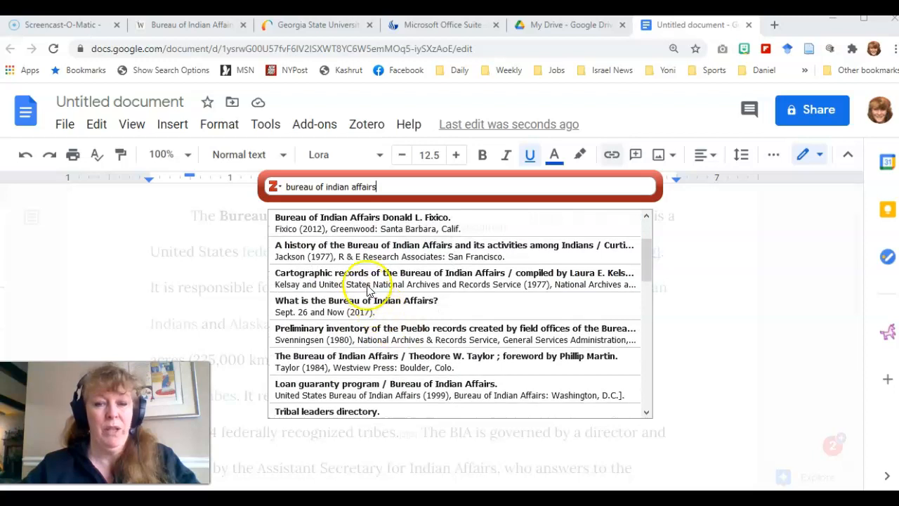
left_click(410, 281)
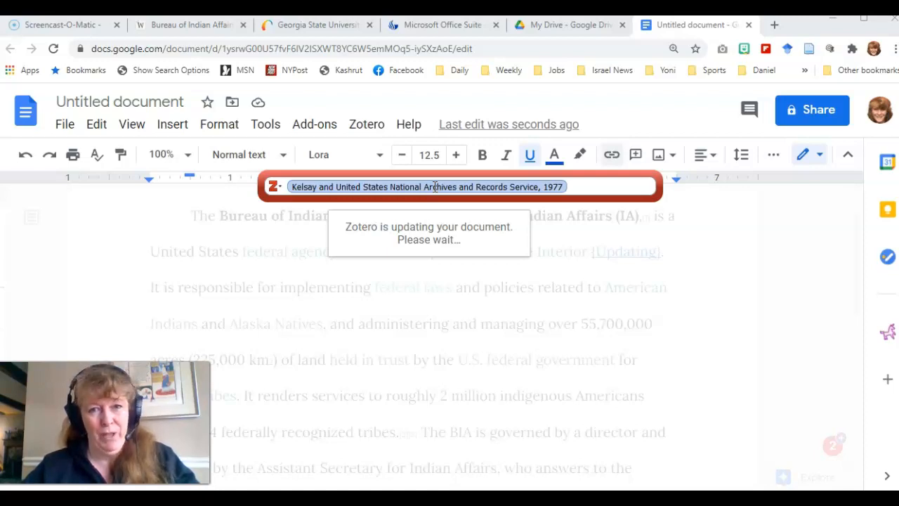
- Set the cited page of the cartographic records source to 23 and insert the citation
left_click(408, 188)
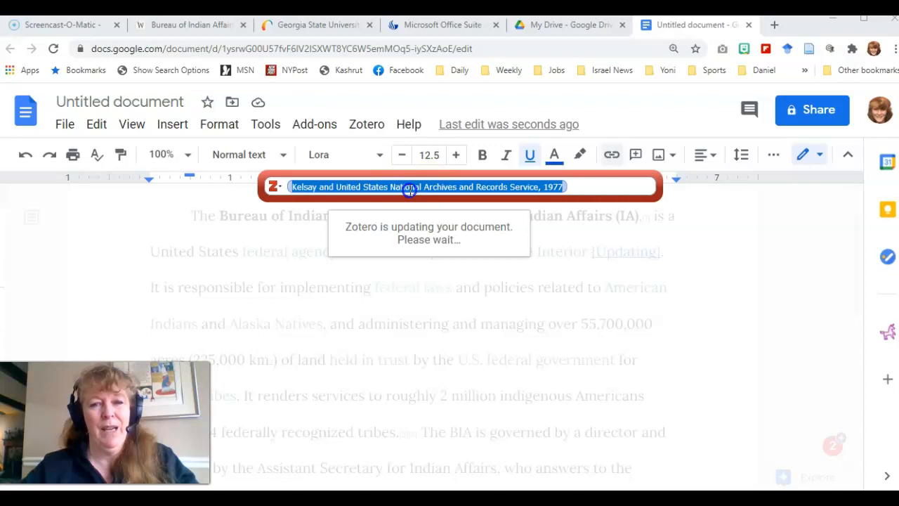
left_click(482, 259)
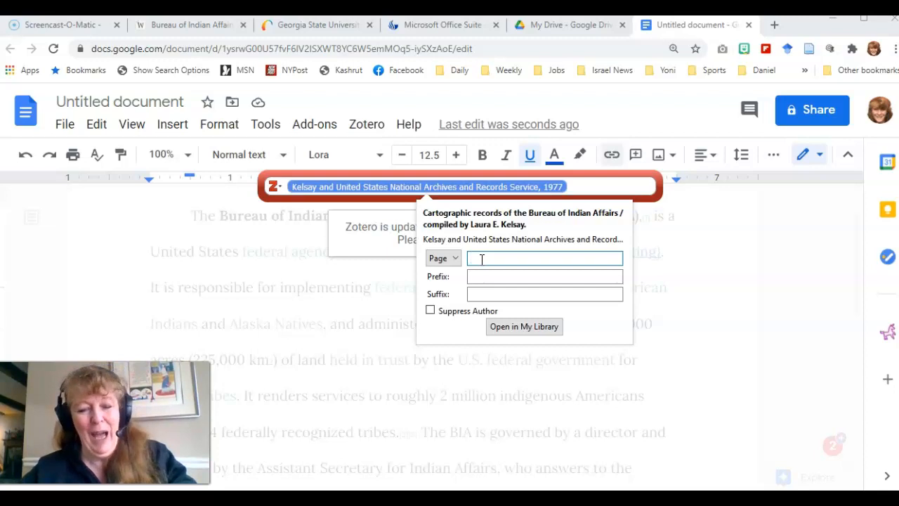
type("23")
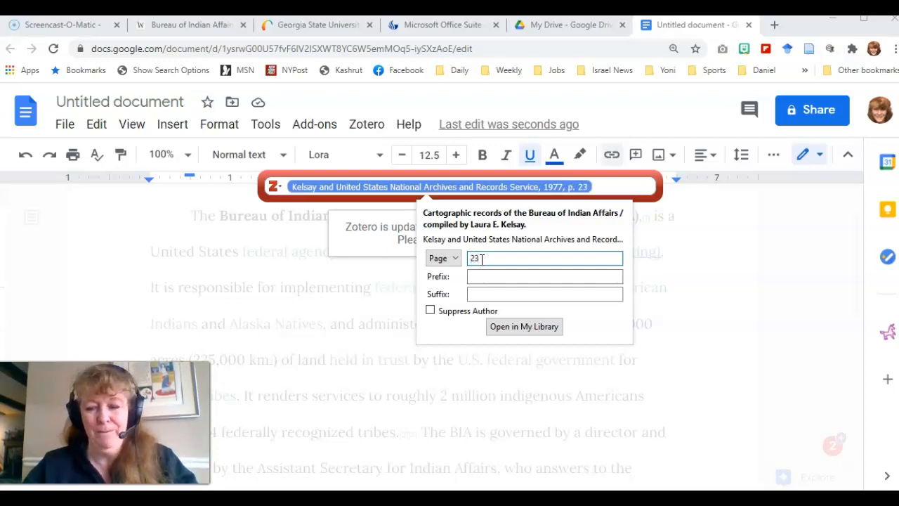
key("Return")
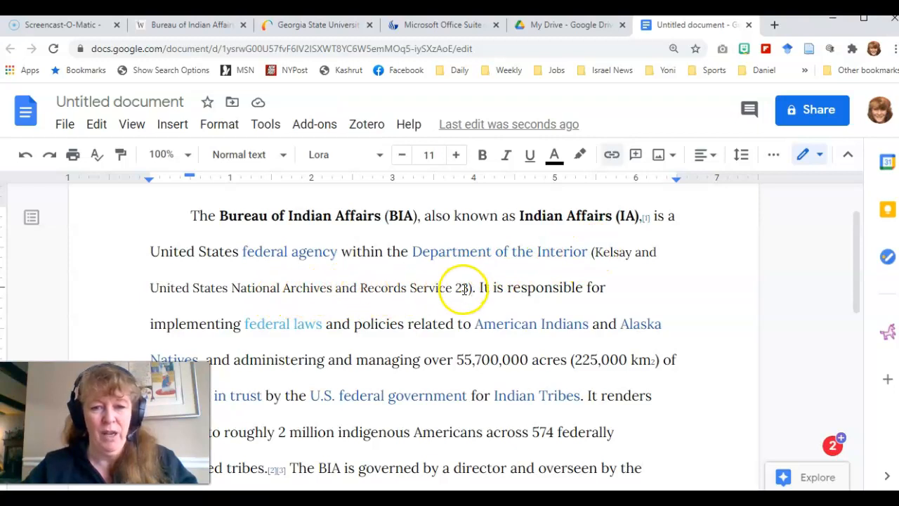
- Start a Zotero citation before the period after "Secretary of the Interior", searching "burea" and choosing "Indian news notes" as the source
scroll(472, 293, "down", 5)
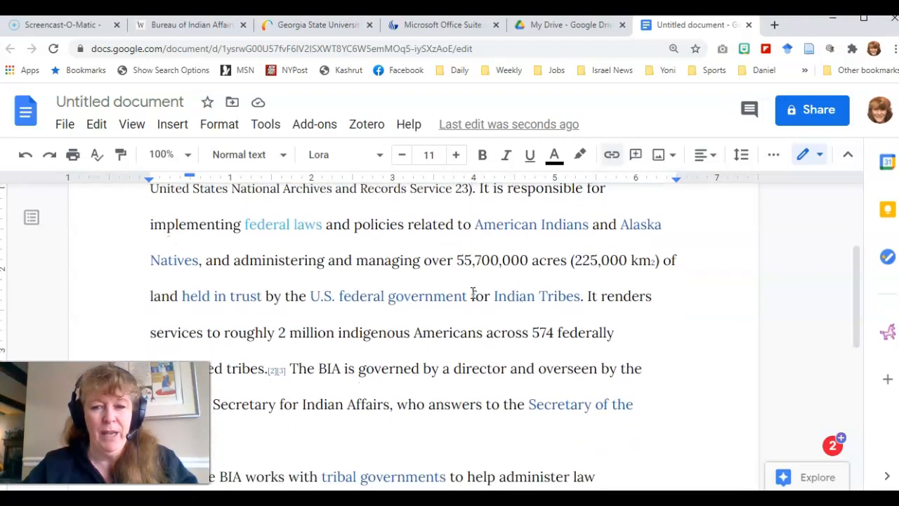
scroll(331, 277, "down", 2)
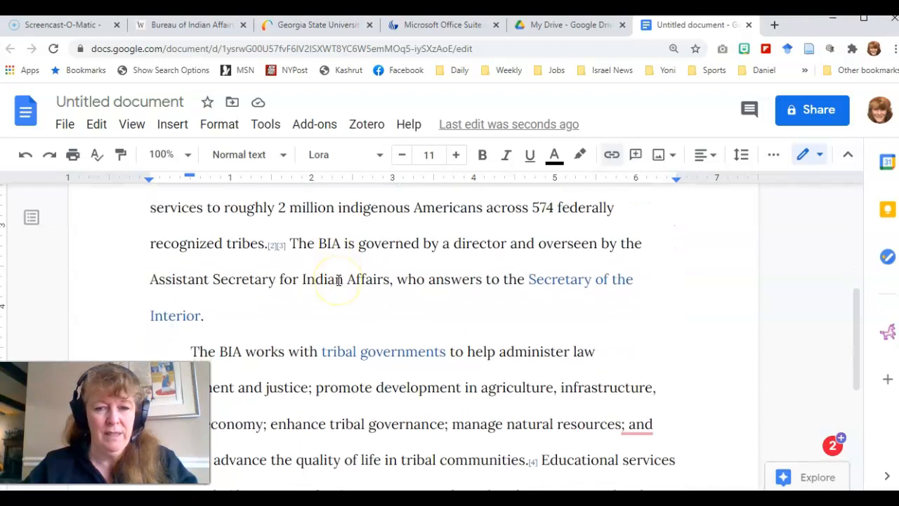
left_click(202, 314)
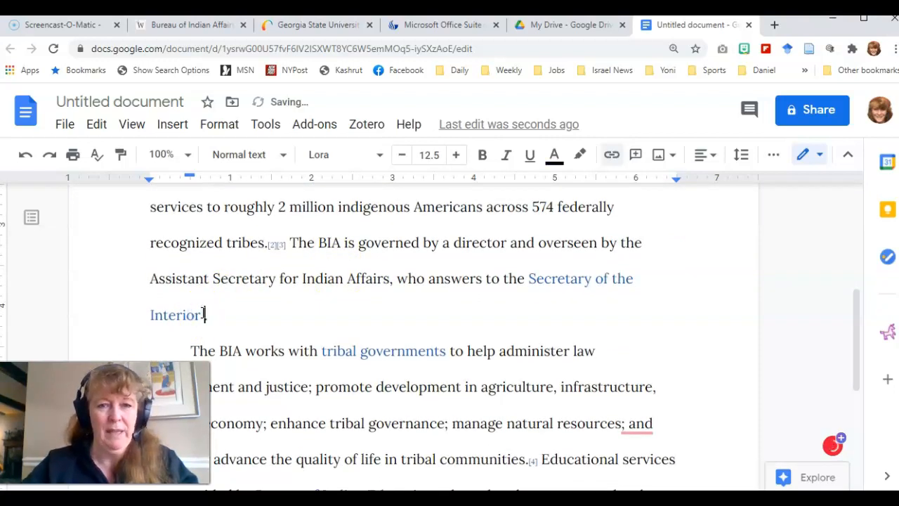
left_click(366, 126)
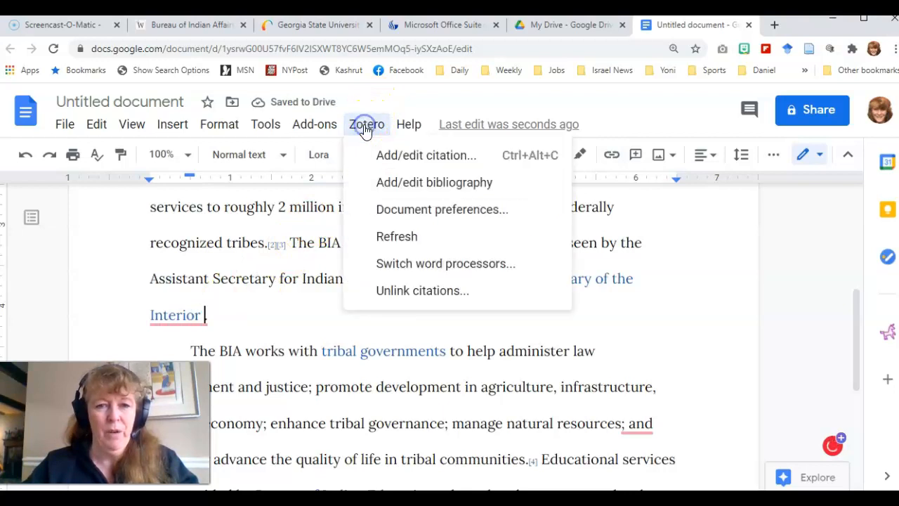
left_click(386, 156)
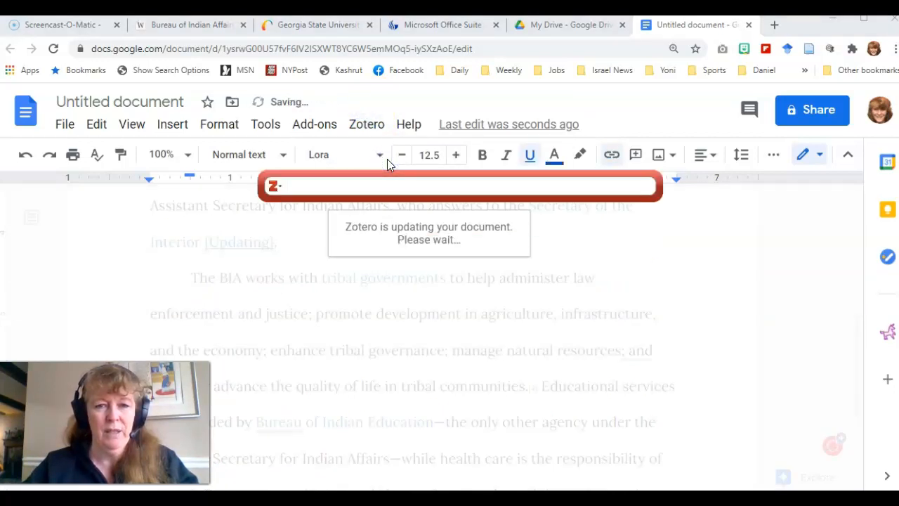
type("burea")
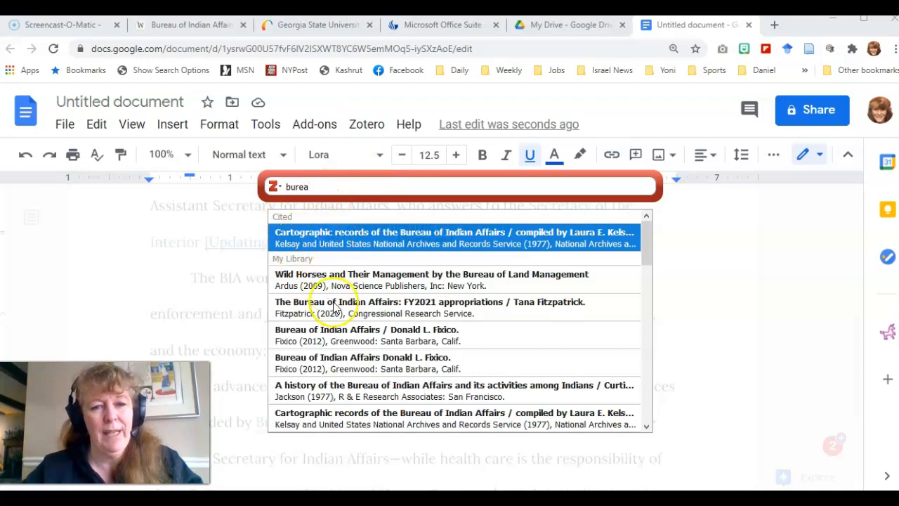
scroll(337, 311, "down", 5)
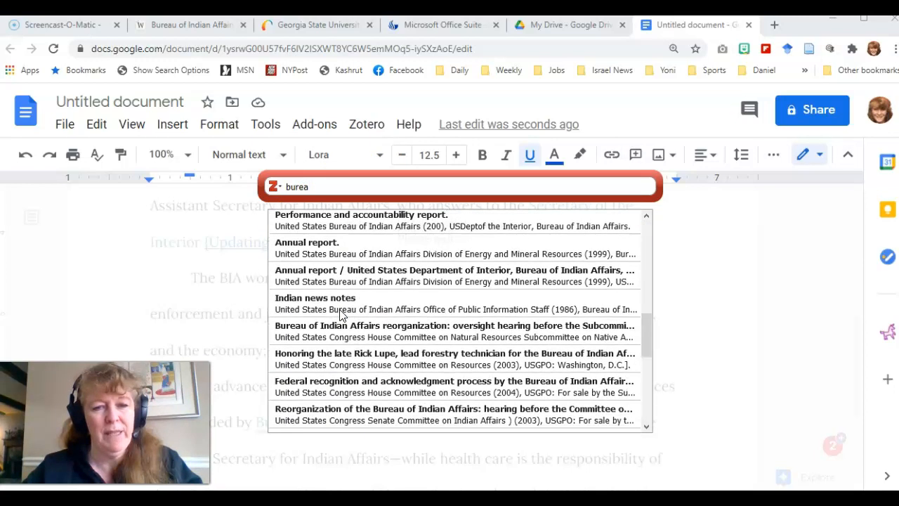
left_click(317, 301)
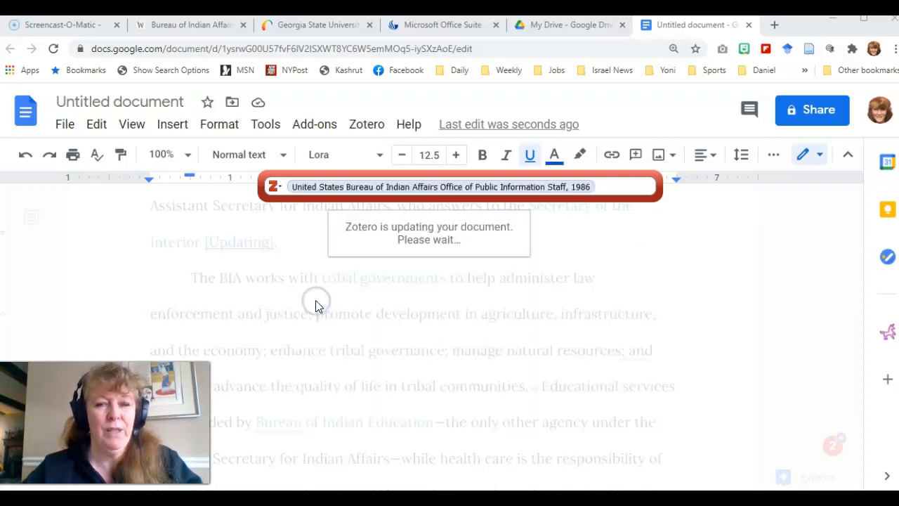
- Set the cited page of "Indian news notes" to 12 and insert the citation
left_click(415, 186)
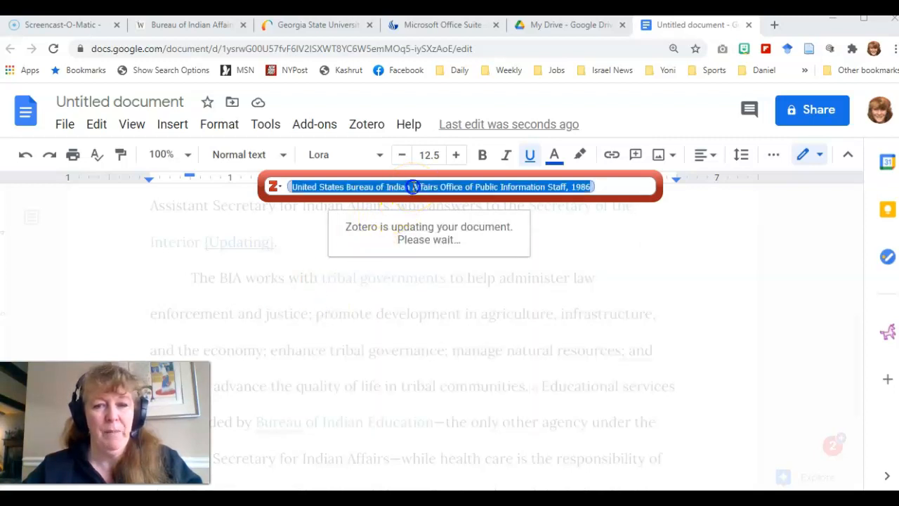
left_click(492, 243)
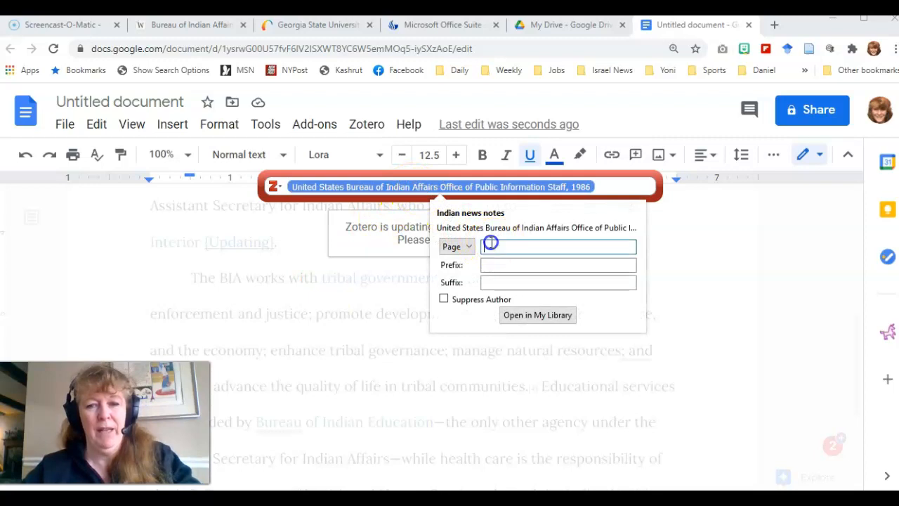
type("12")
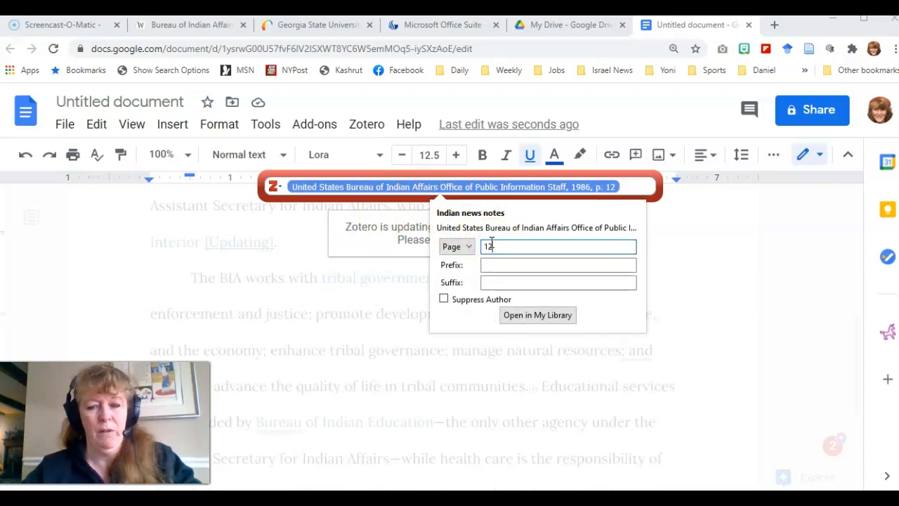
key("Return")
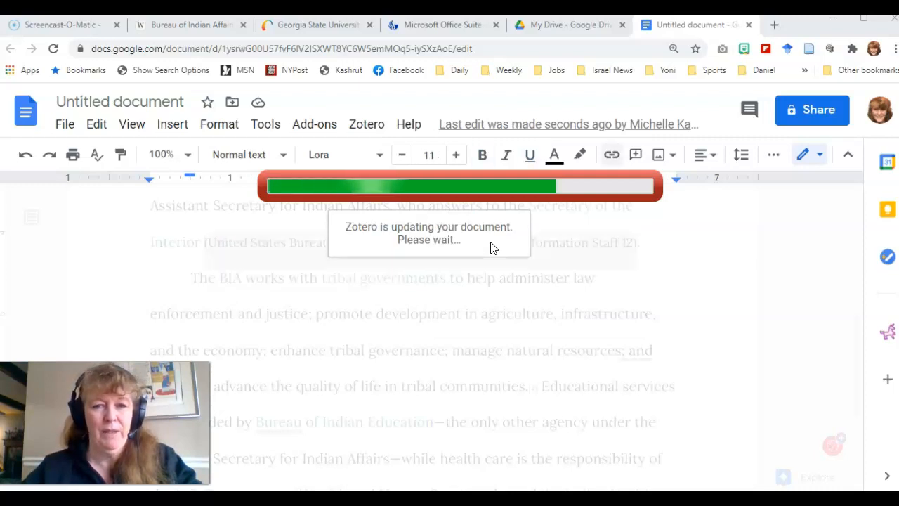
- Start a new line after the final paragraph ending in "Indian Health Service" and insert a page break there
scroll(492, 242, "down", 3)
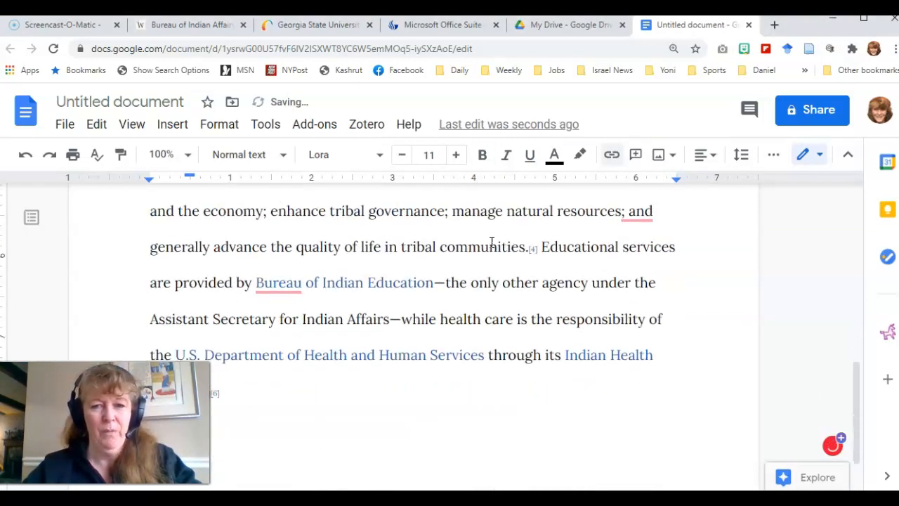
left_click(239, 303)
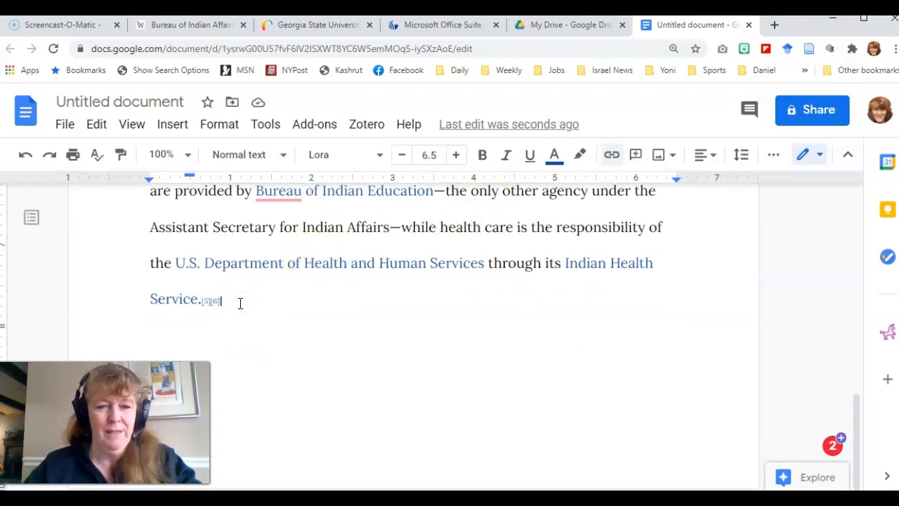
key("Return")
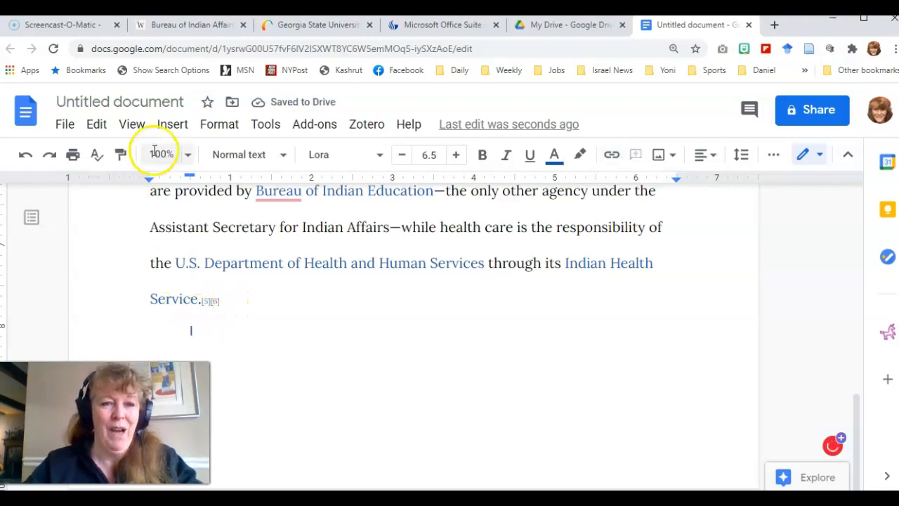
left_click(173, 127)
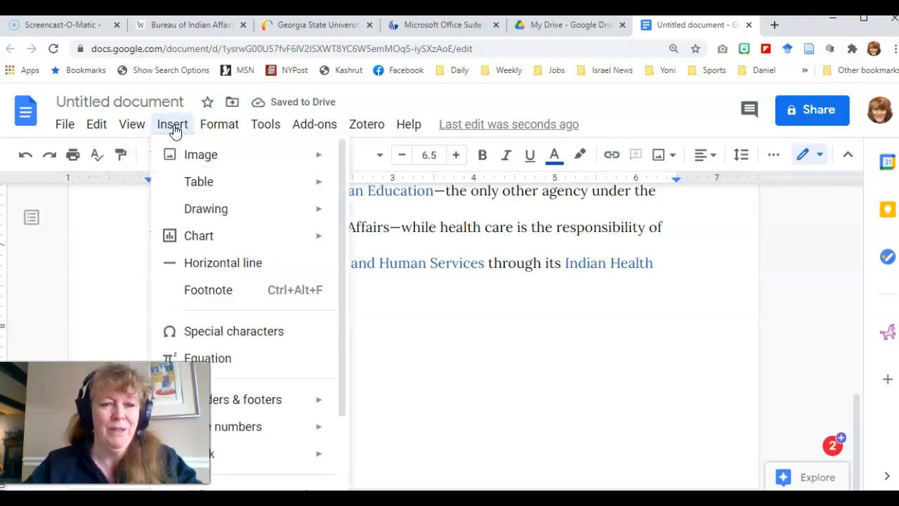
mouse_move(243, 421)
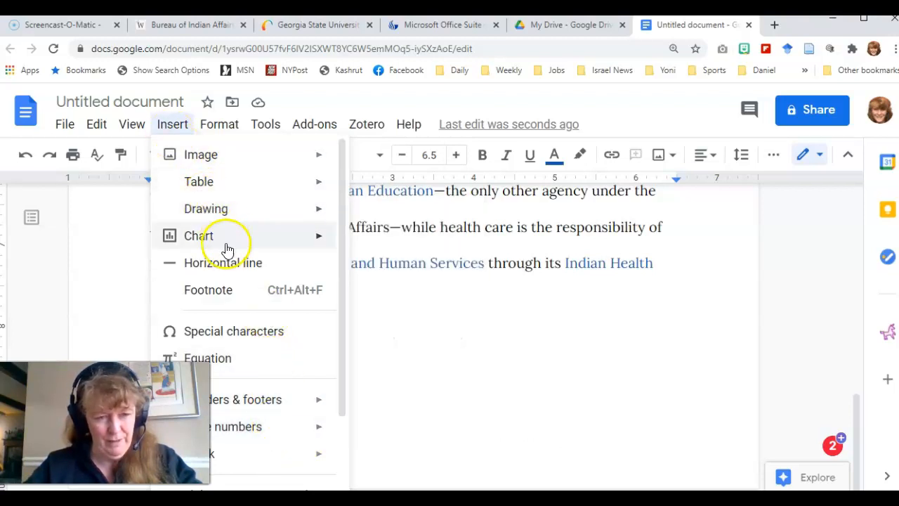
scroll(251, 319, "down", 2)
mouse_move(274, 356)
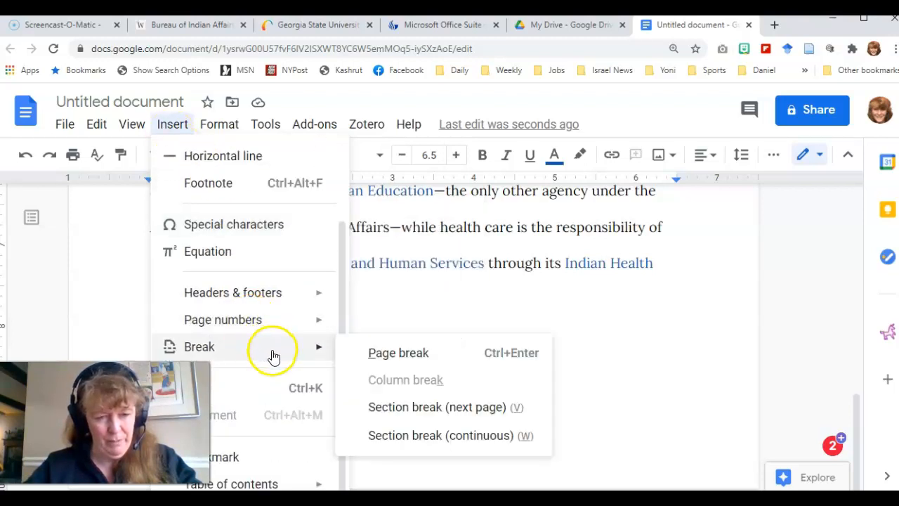
left_click(381, 354)
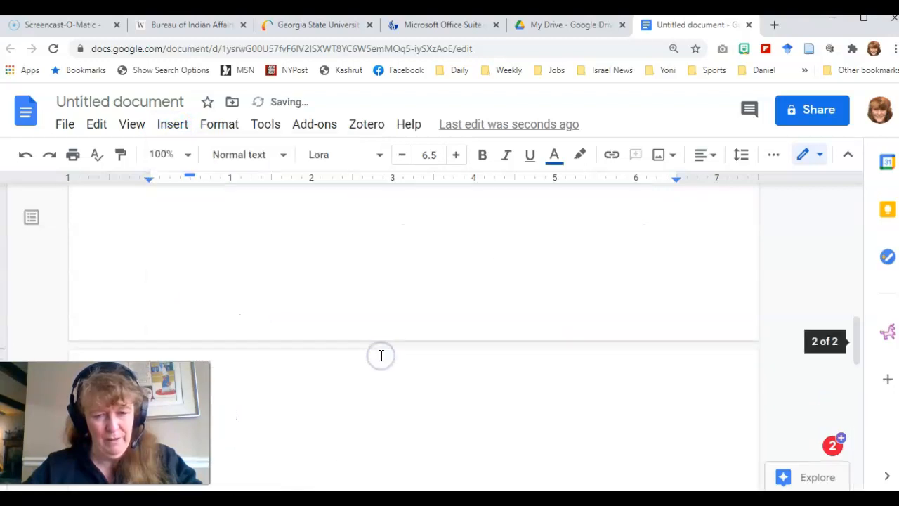
- Add the heading "Works Cited" at the beginning of the new page
scroll(381, 347, "up", 3)
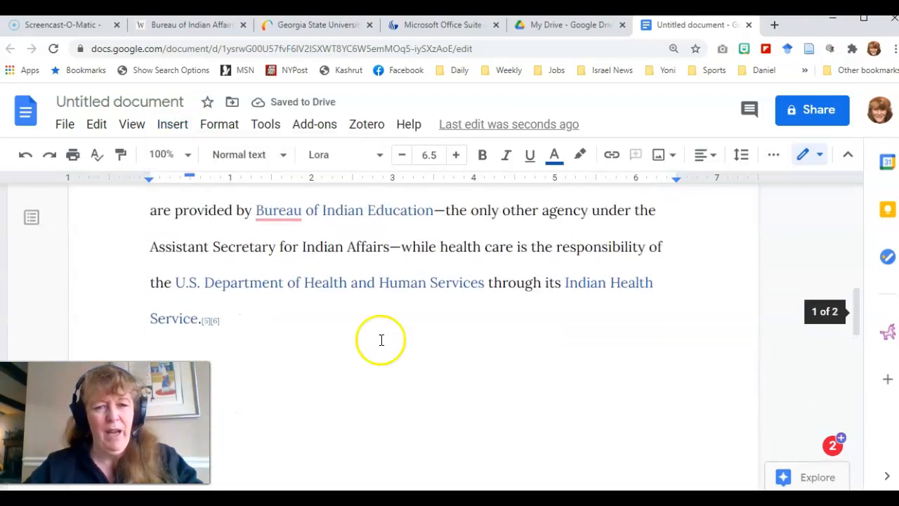
scroll(377, 299, "down", 4)
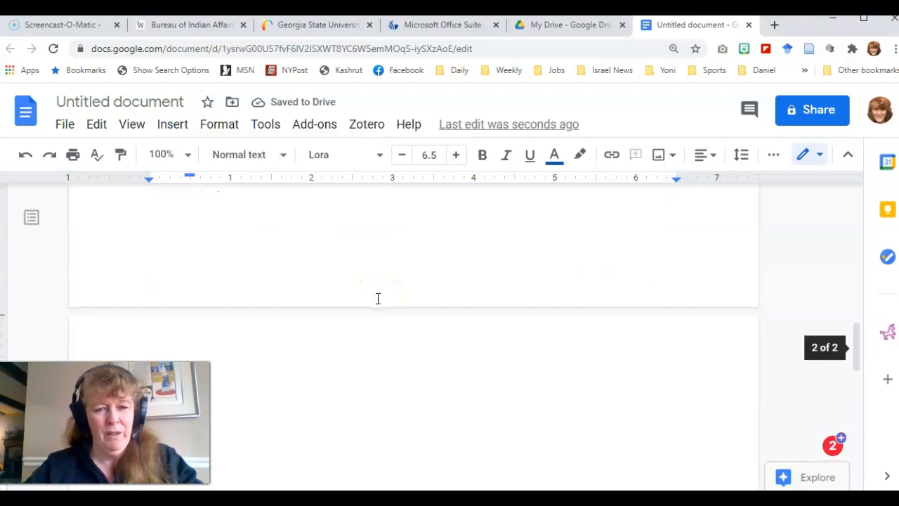
scroll(372, 287, "down", 1)
left_click(301, 334)
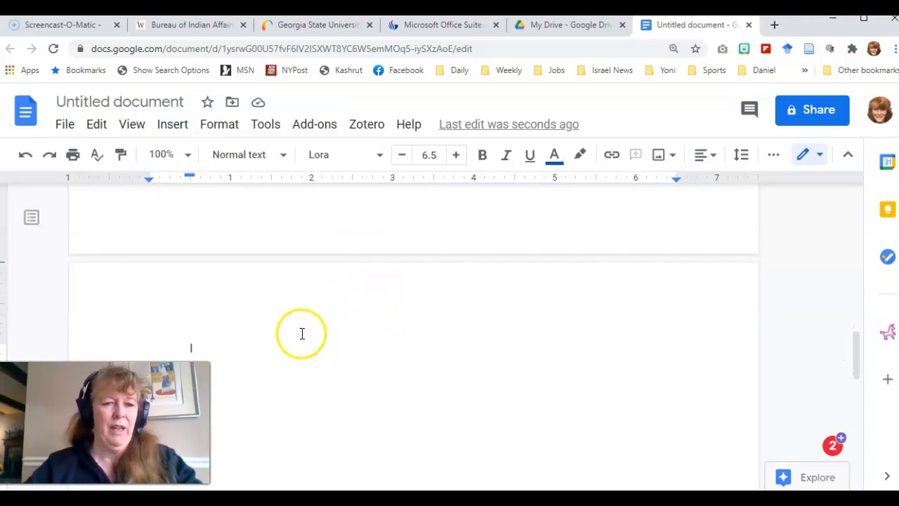
type("Works Cited")
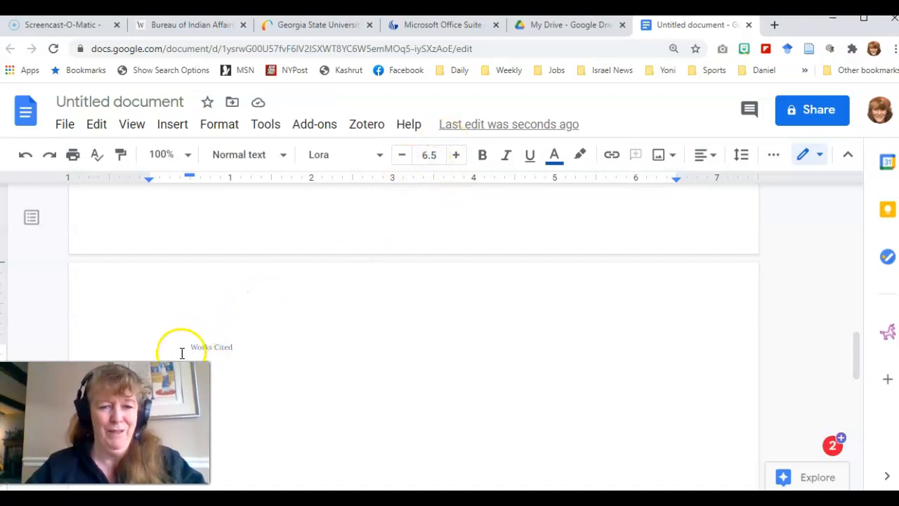
- Set the font size of the "Works Cited" heading to 12
left_click_drag(188, 349, 291, 405)
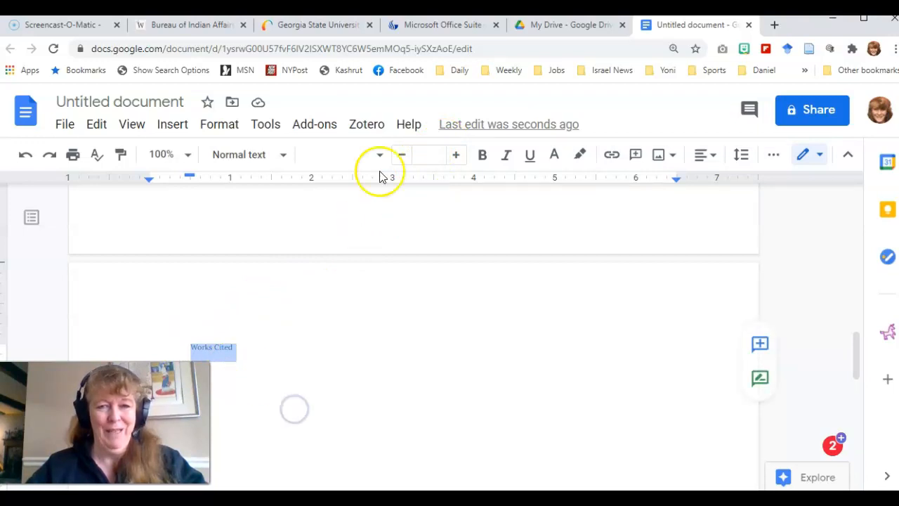
left_click(456, 154)
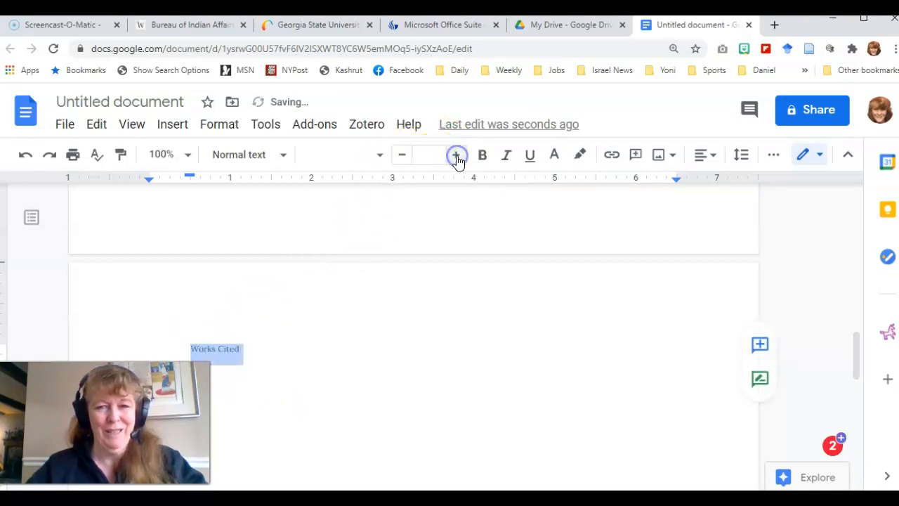
left_click(438, 154)
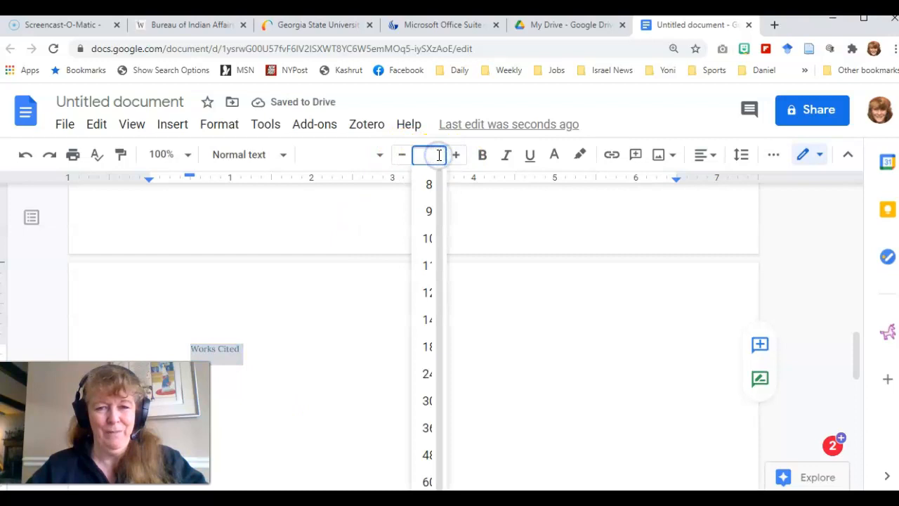
left_click(427, 293)
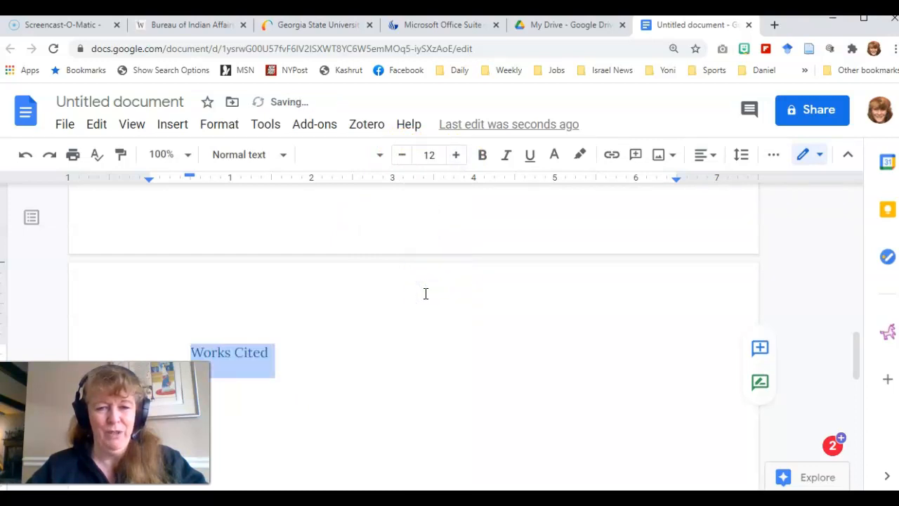
- Insert the Zotero bibliography on a new line below the "Works Cited" heading
scroll(365, 325, "down", 2)
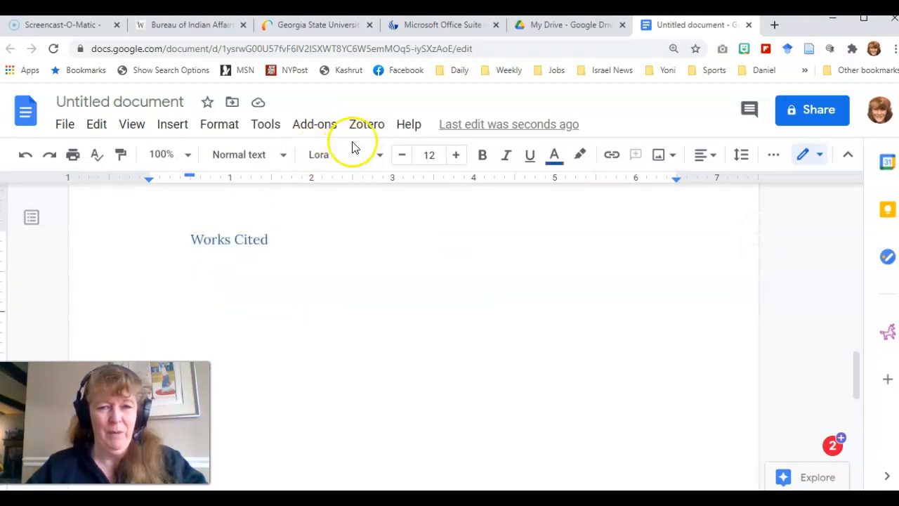
left_click(368, 127)
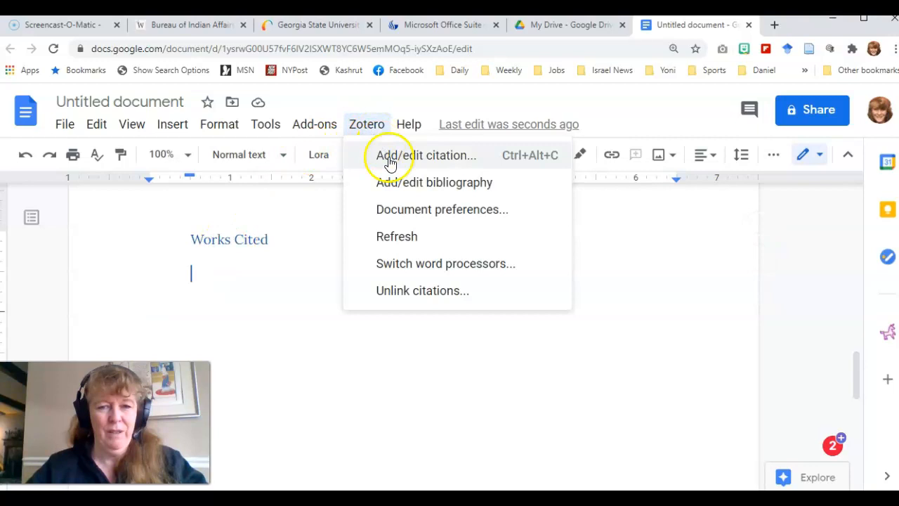
left_click(407, 187)
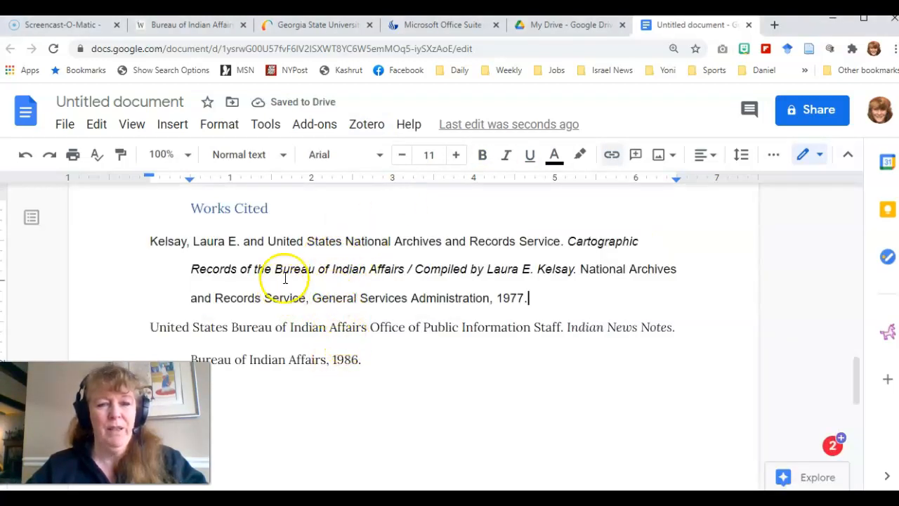
- Remove the first-line indent from the "Works Cited" heading
left_click(190, 206)
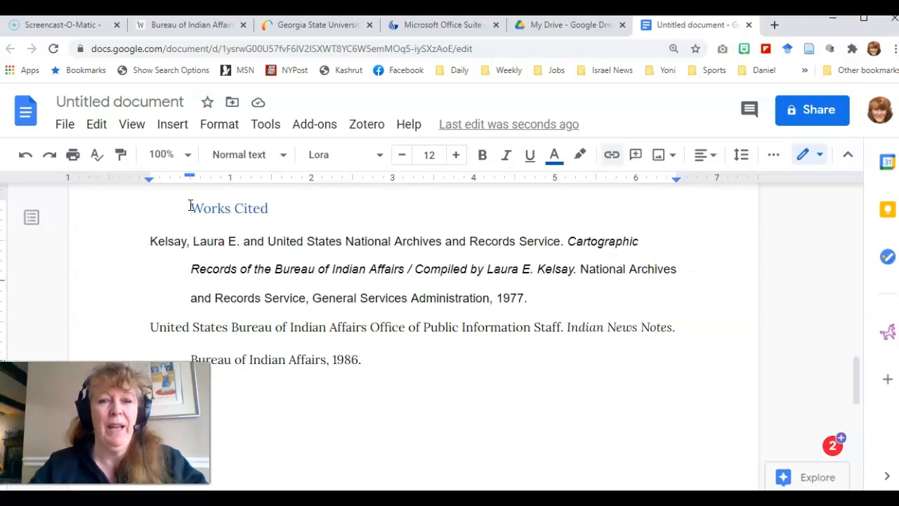
key("BackSpace")
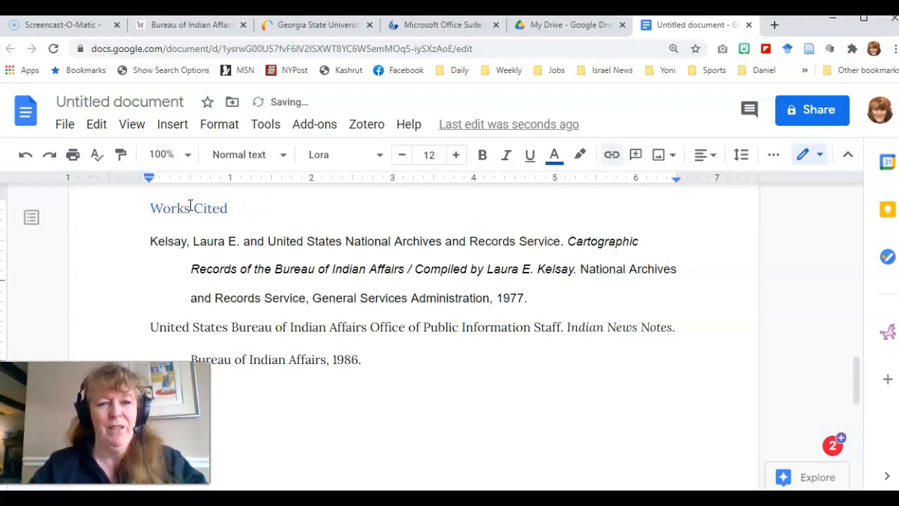